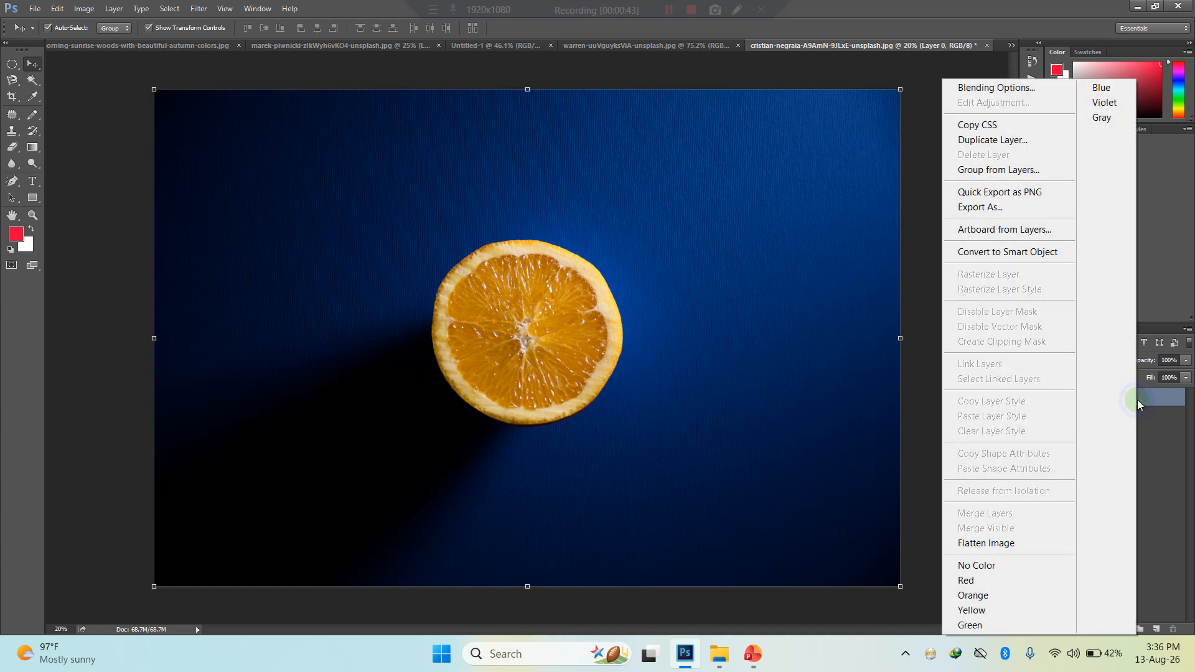
- Convert Layer 0 to a smart object and apply the basic Blur filter to it
left_click(995, 256)
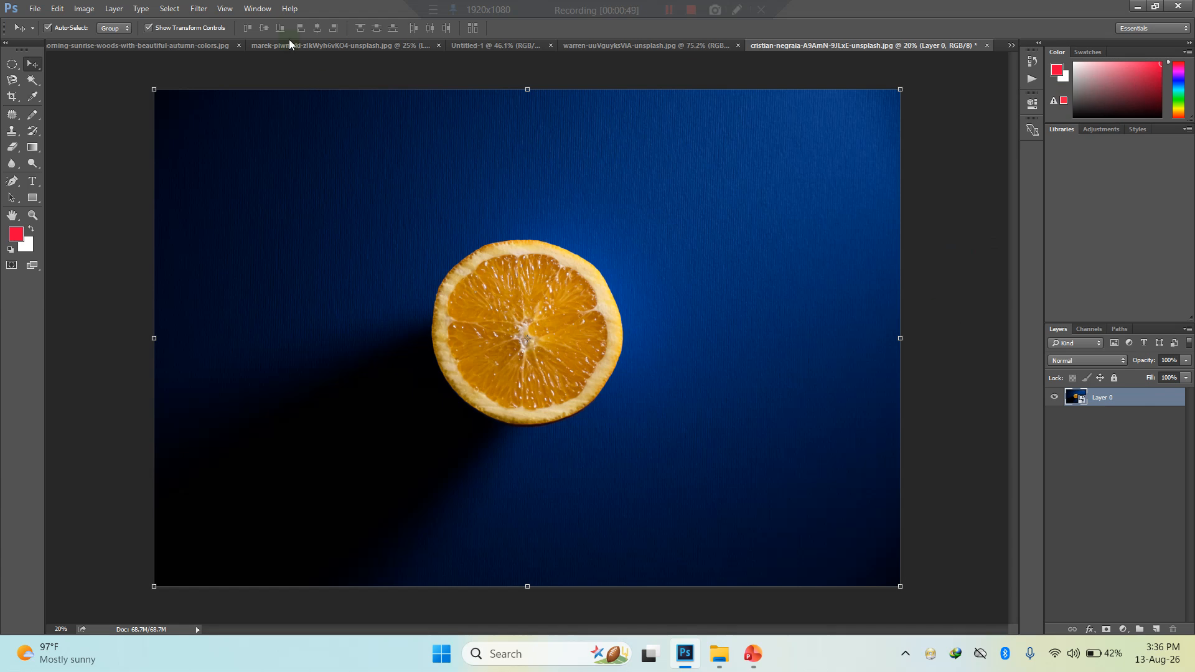
left_click(199, 8)
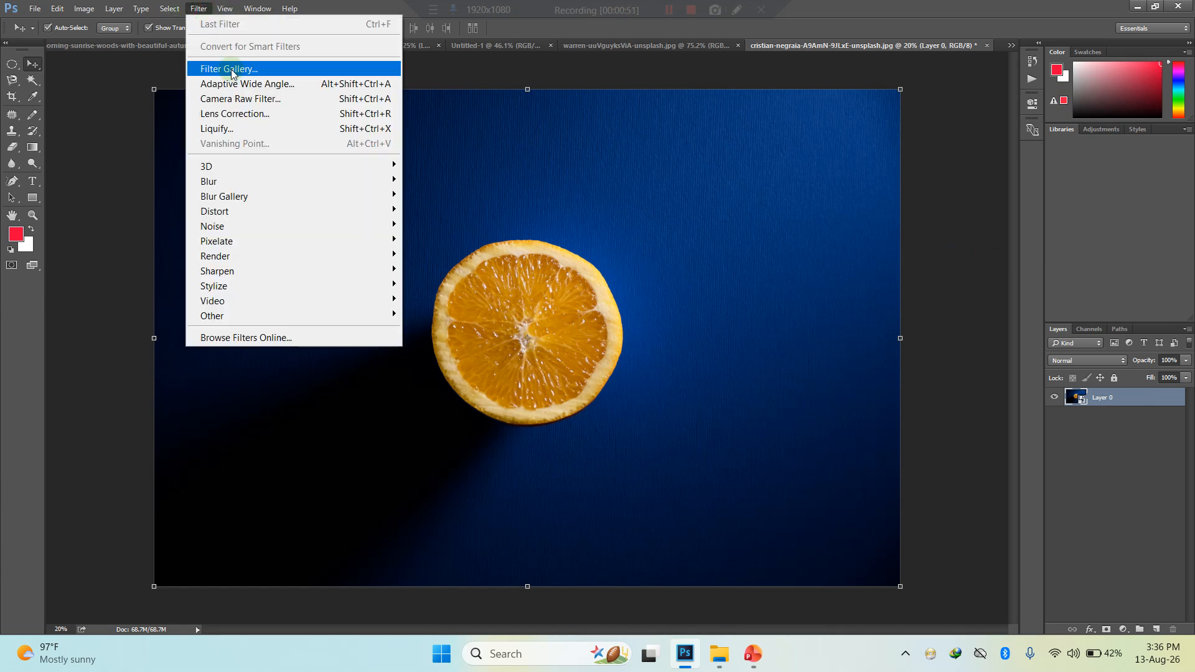
mouse_move(273, 182)
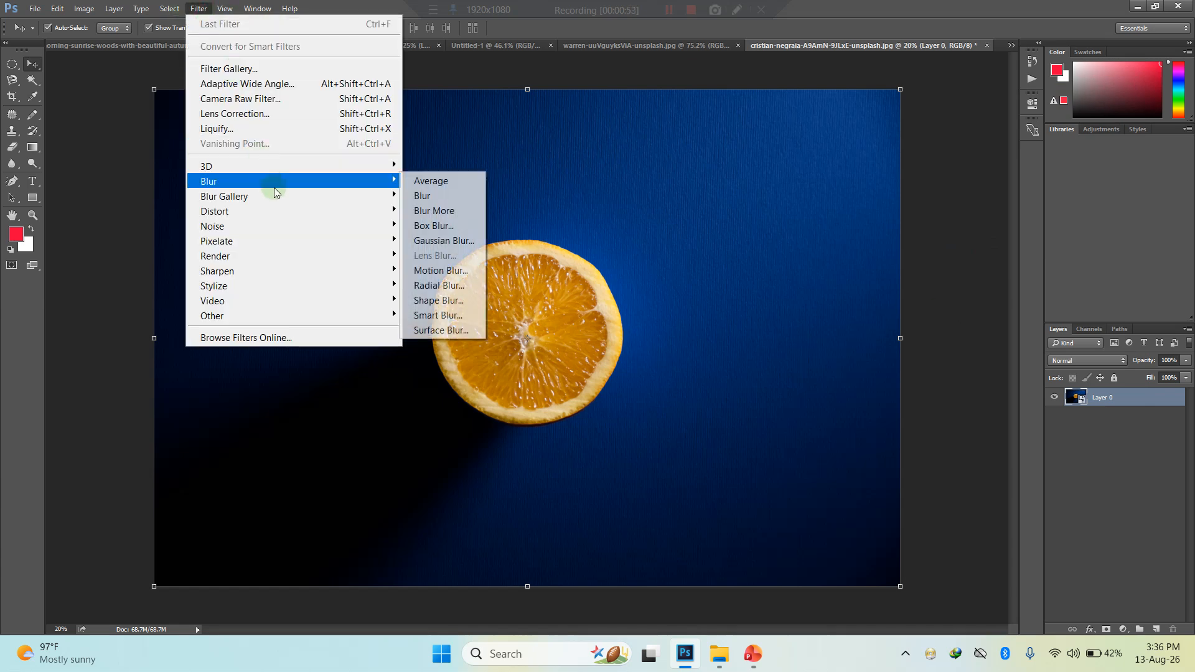
left_click(442, 200)
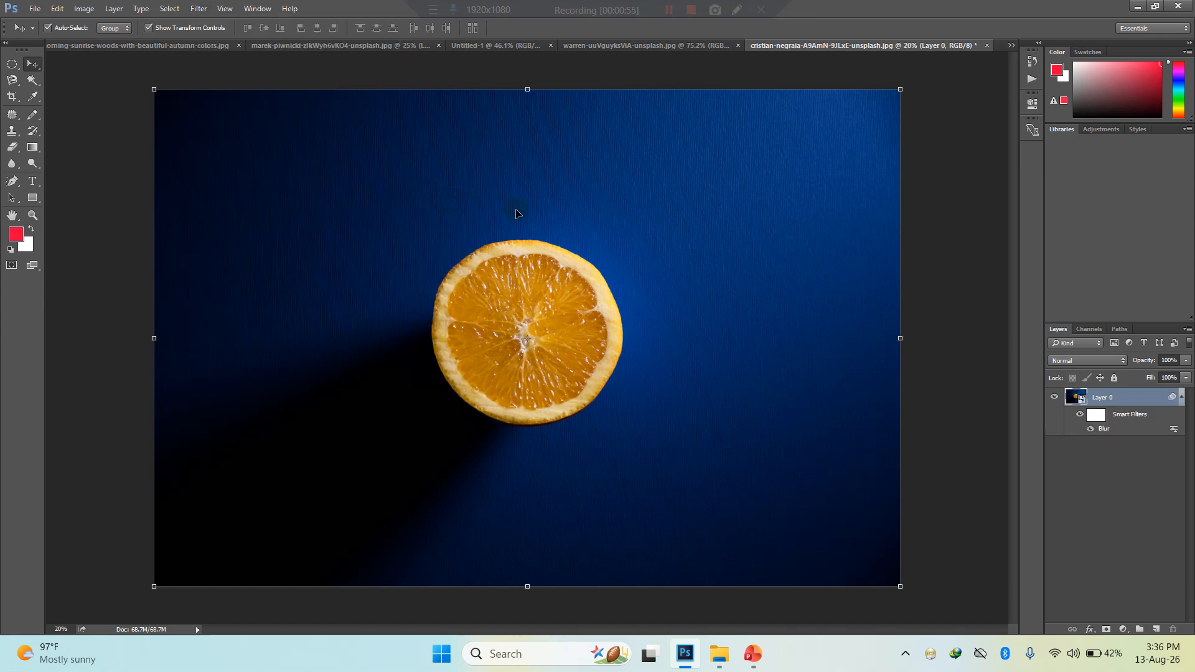
- Undo the Blur filter and the smart object conversion of Layer 0
key("ctrl+z")
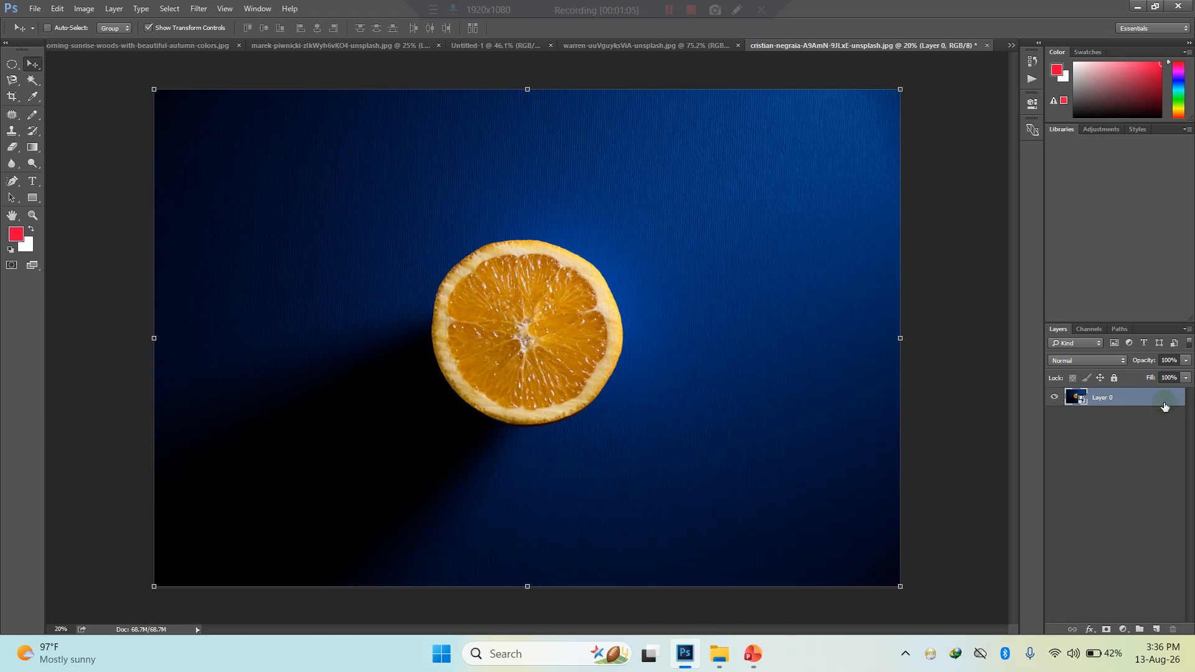
key("ctrl+alt+z")
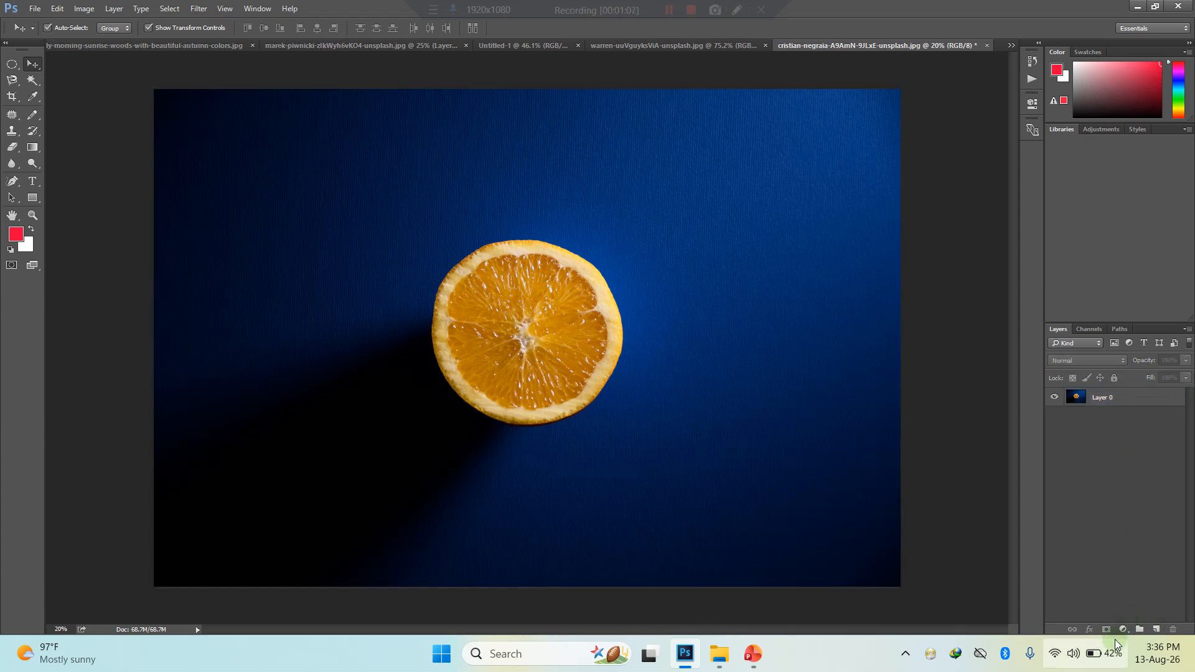
left_click(1156, 630)
key("ctrl+alt+z")
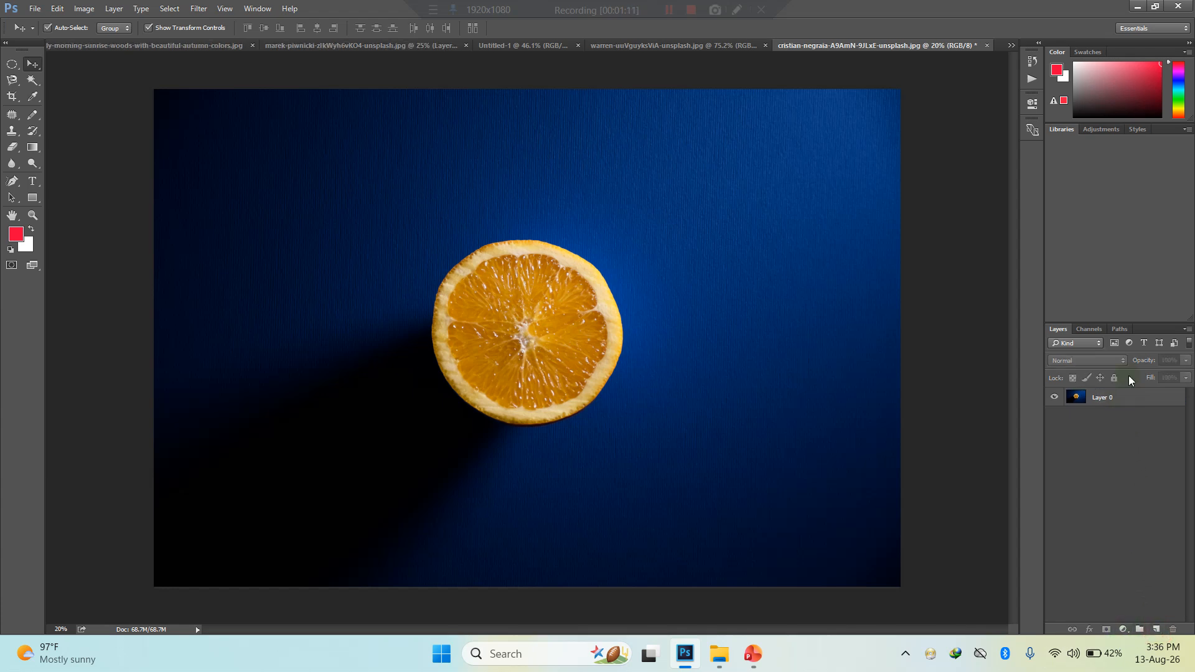
- Convert Layer 0 to a smart object again and look through its layer options
right_click(1123, 402)
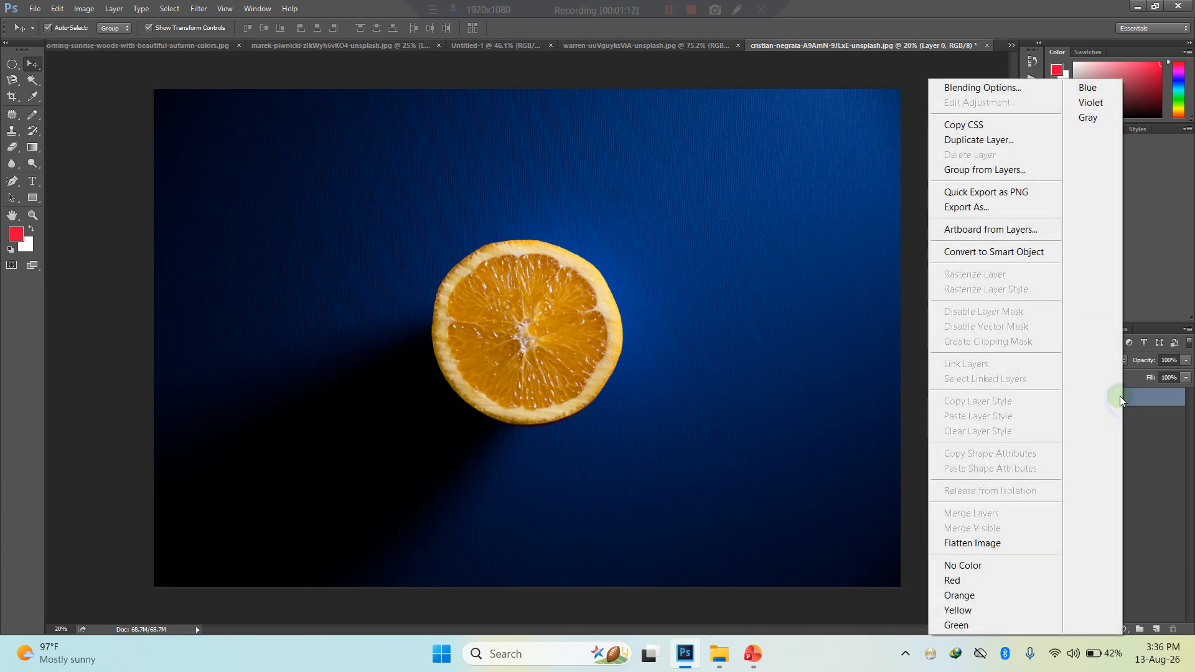
left_click(1009, 257)
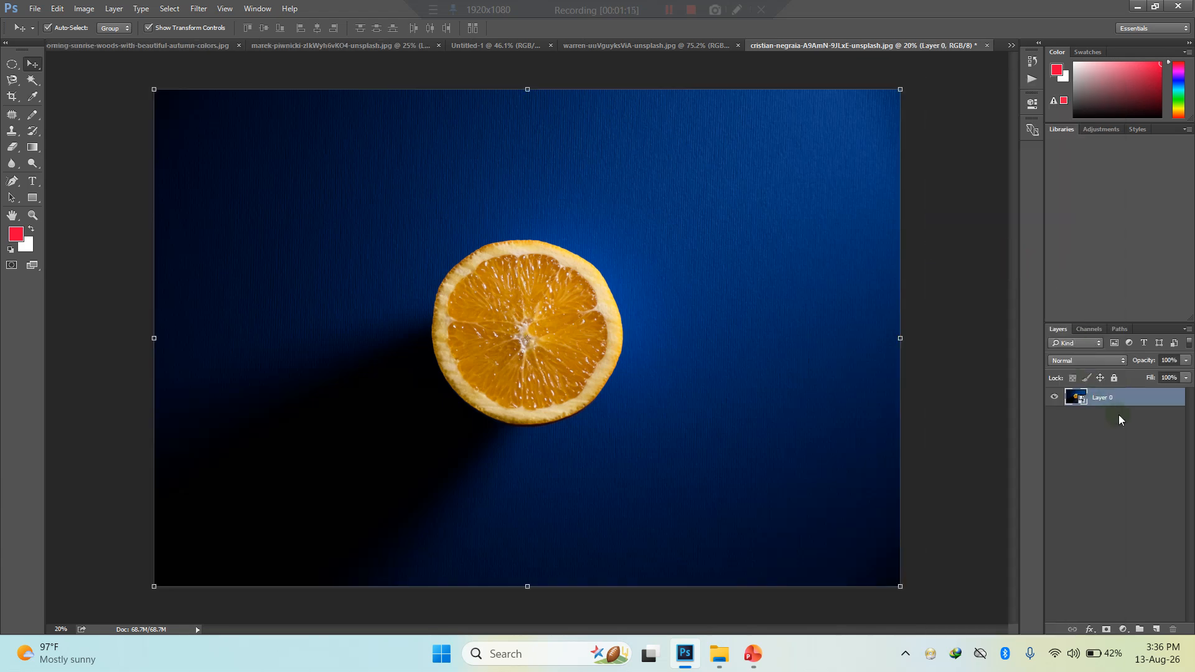
right_click(1122, 399)
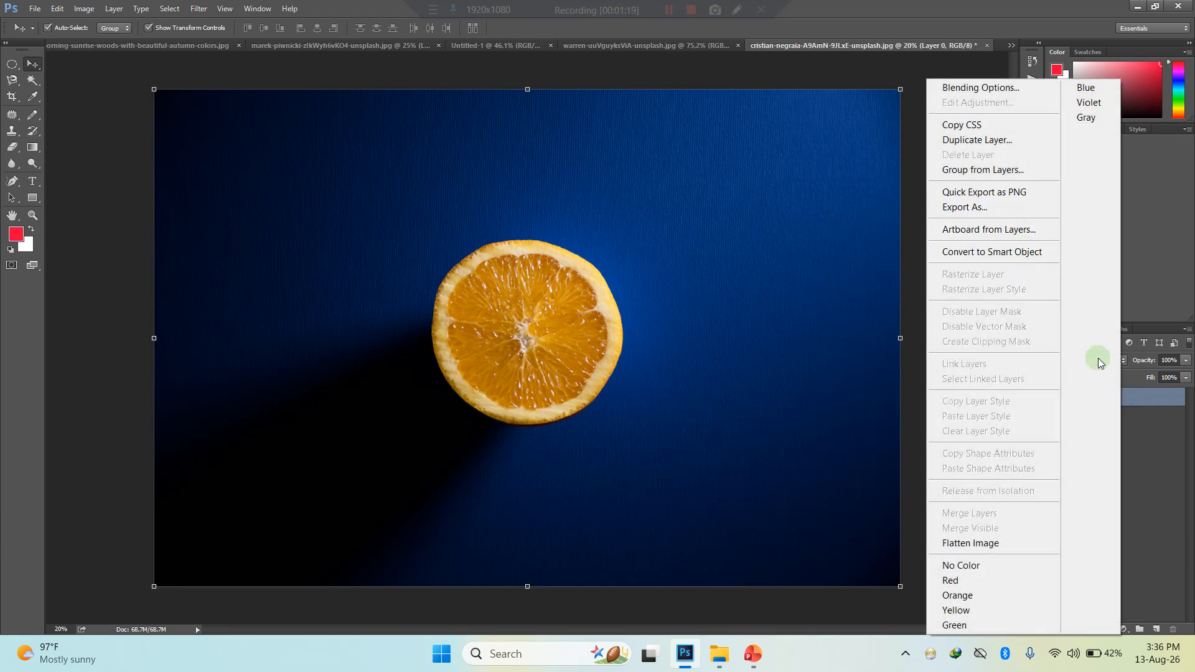
left_click(1173, 468)
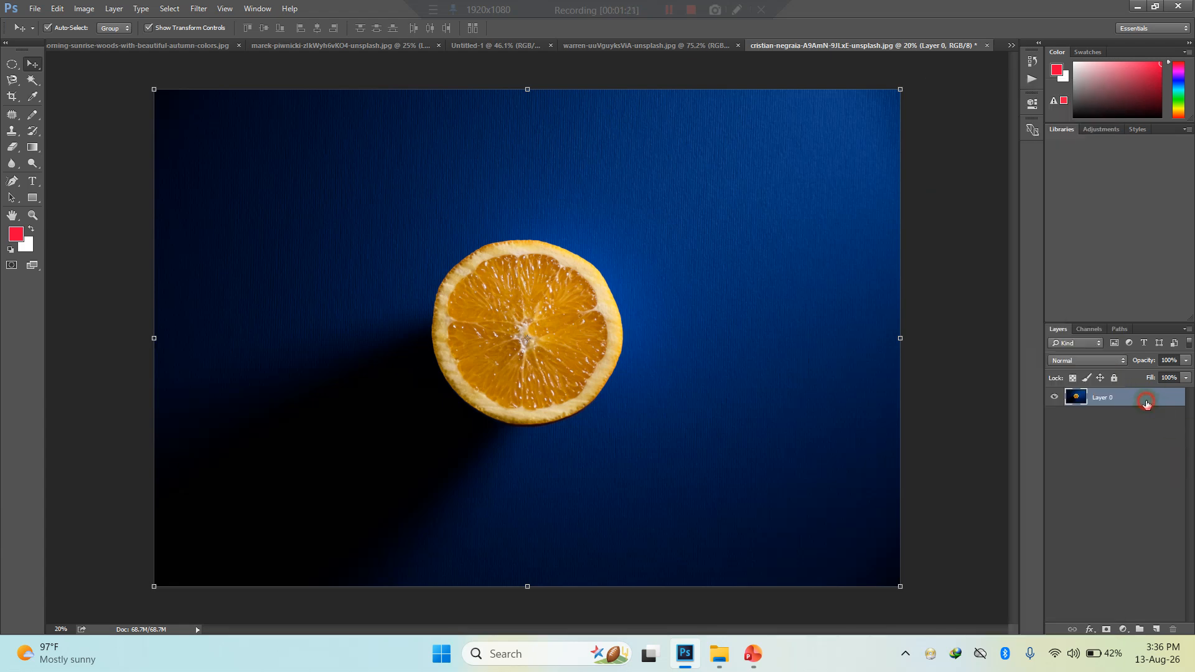
- Duplicate Layer 0 beneath the original and convert the copy to a smart object
left_click_drag(1138, 402, 1134, 427)
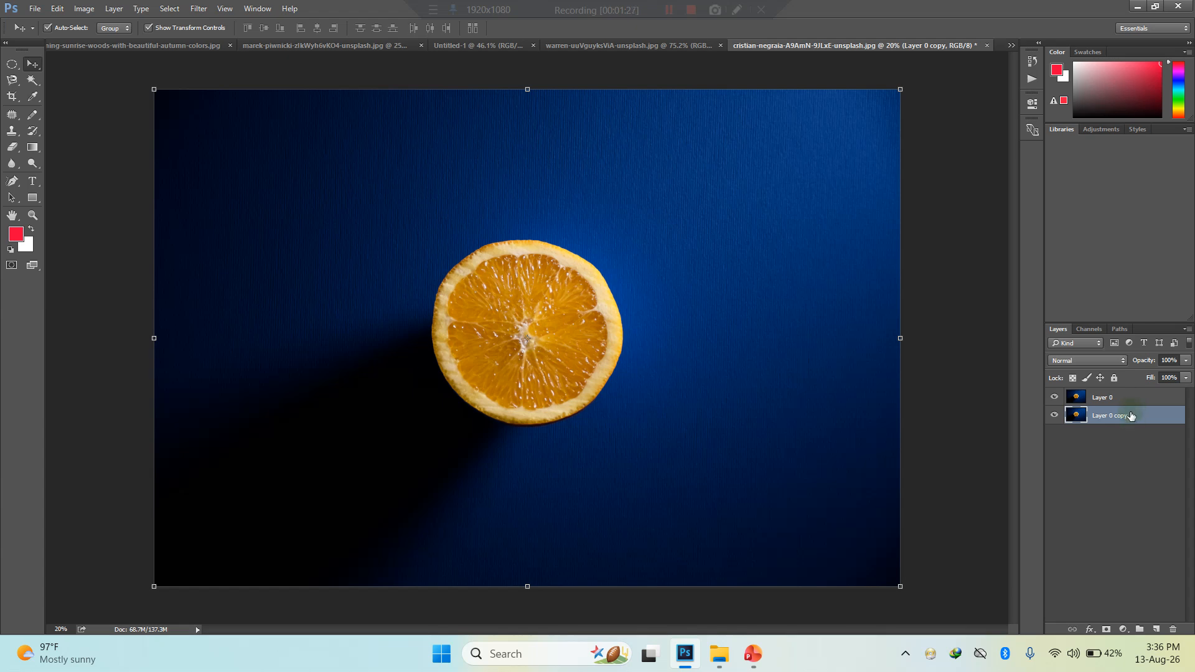
right_click(1131, 422)
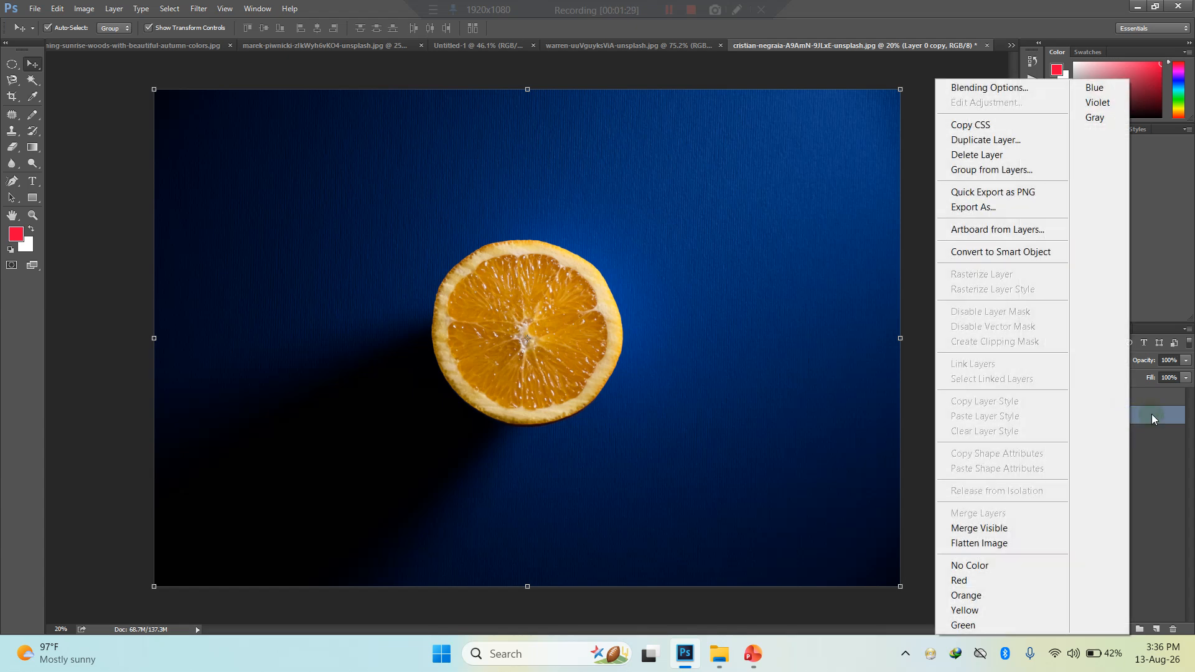
left_click(1147, 418)
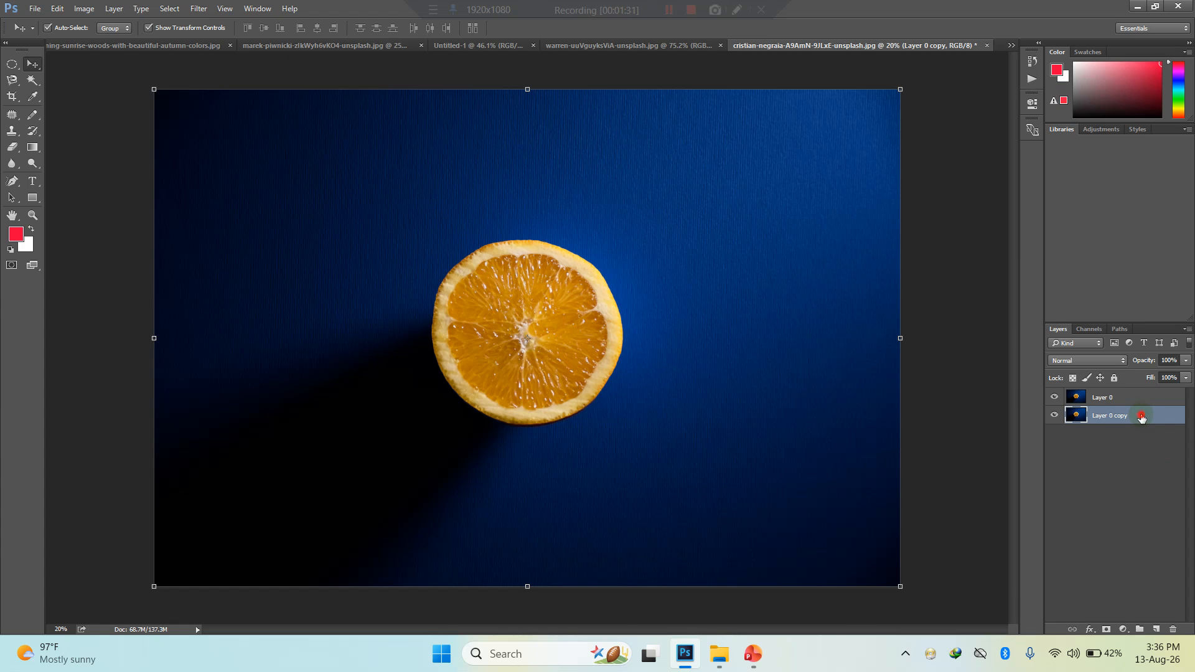
right_click(1105, 416)
left_click(994, 254)
- Crop the canvas on all four sides to a nearly square area around the orange slice
key("c")
left_click_drag(527, 90, 518, 175)
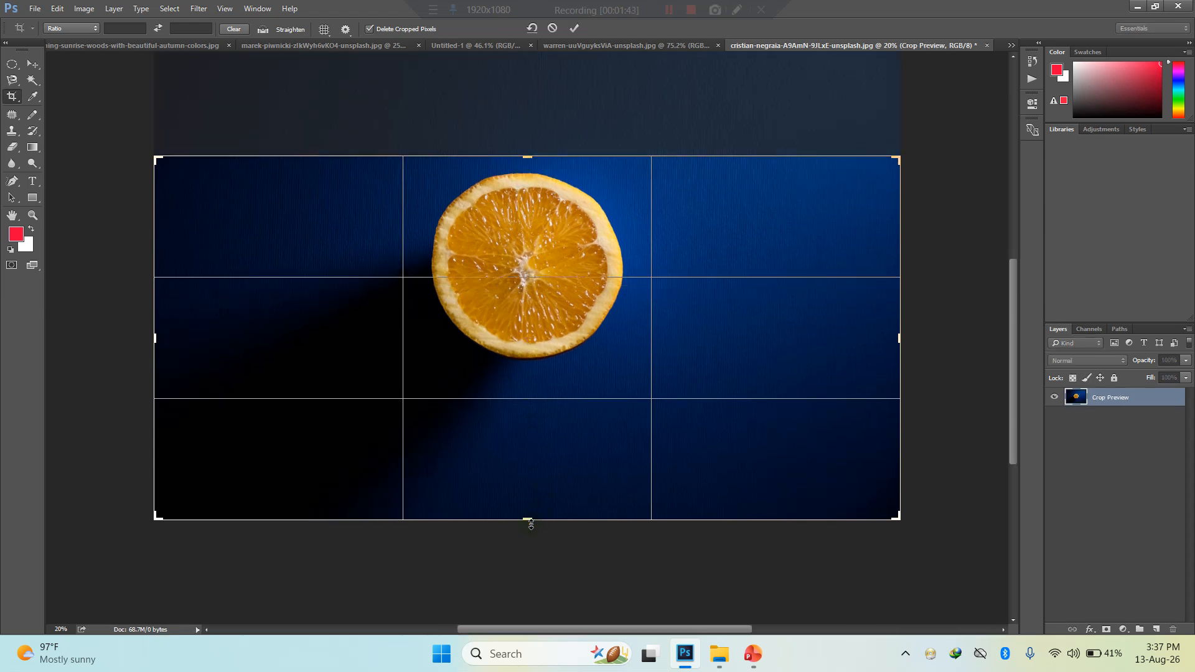
left_click_drag(530, 524, 539, 447)
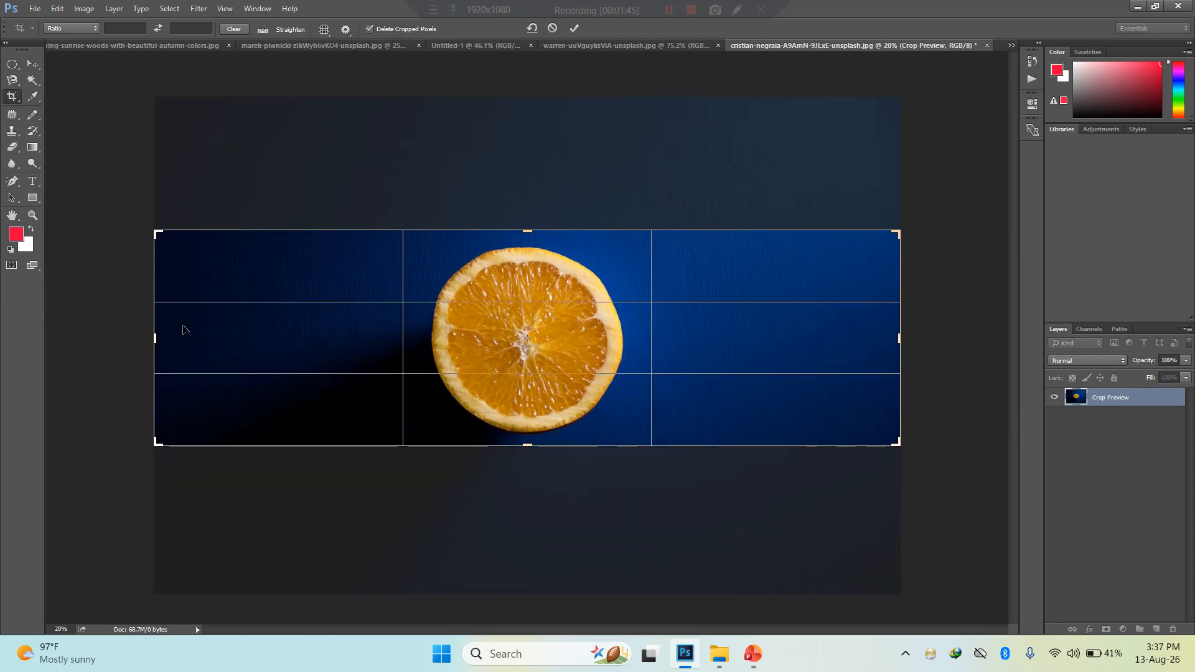
left_click_drag(151, 330, 283, 336)
left_click_drag(772, 338, 643, 339)
key("Return")
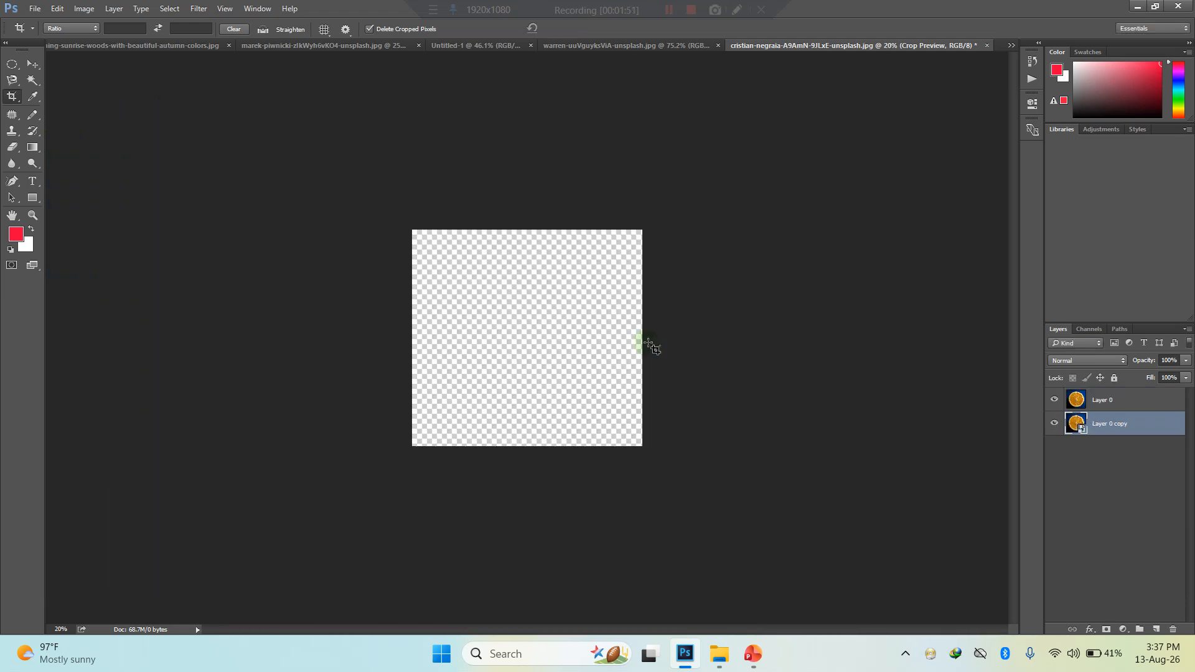
- Compare the cropped Layer 0 with the smart object copy beneath it
left_click(1102, 402)
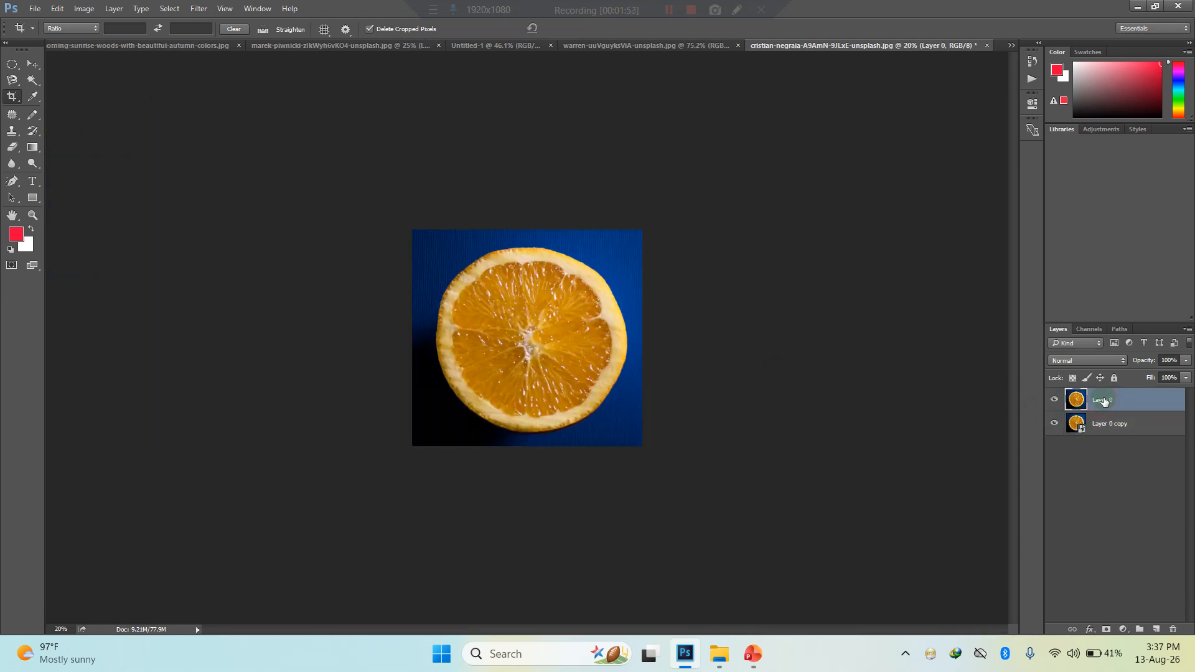
left_click(1114, 423)
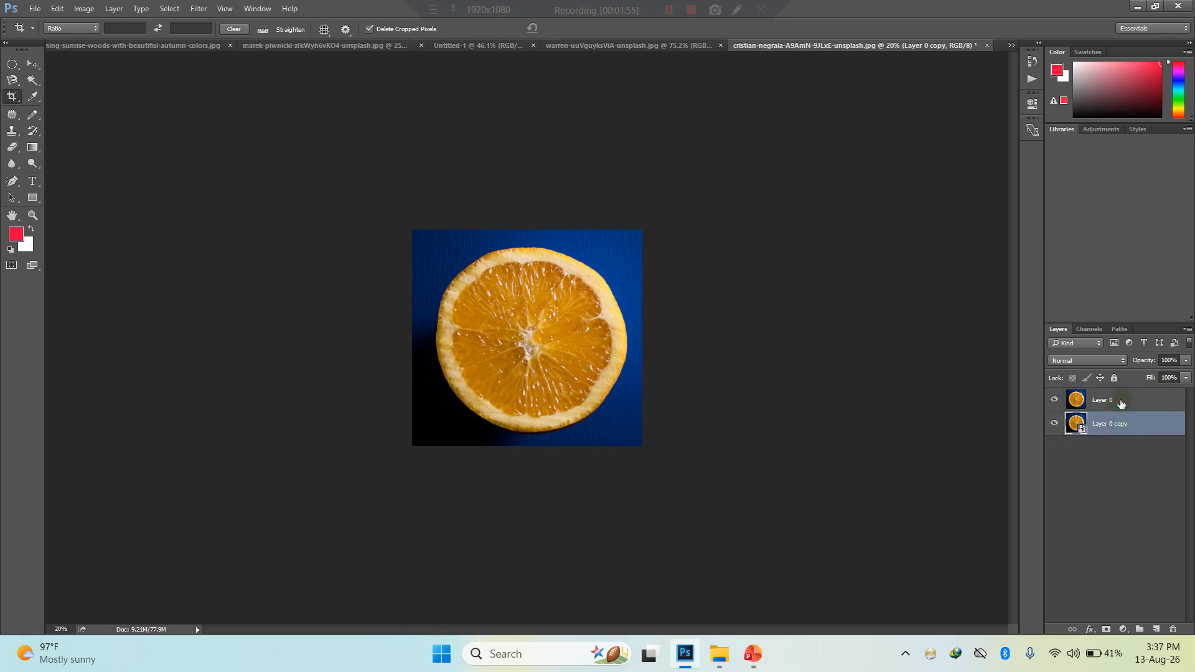
left_click(1121, 403)
left_click(1127, 424)
left_click(1121, 405)
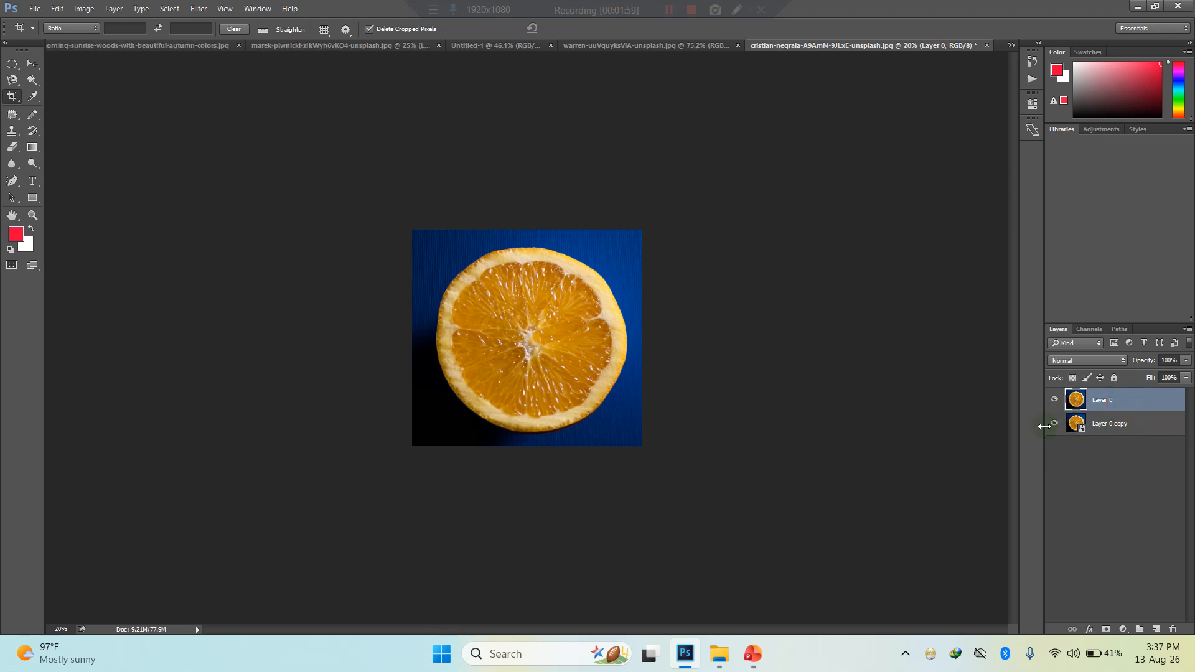
left_click(1142, 425)
left_click(1137, 405)
left_click(1143, 425)
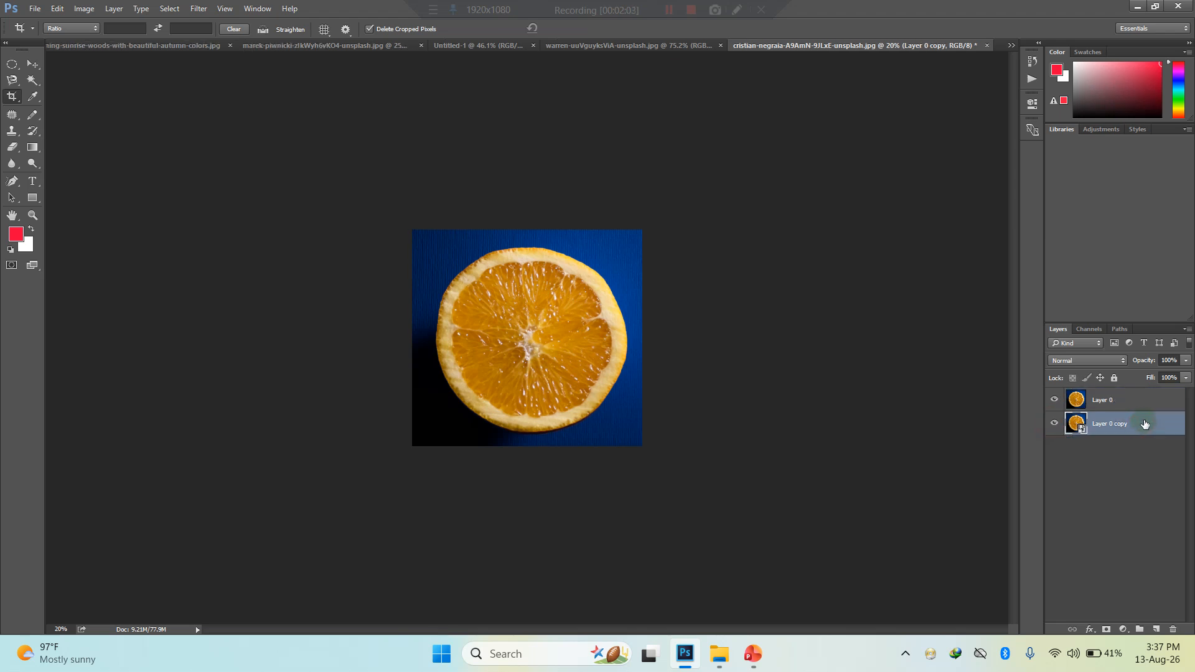
- Undo the crop and delete the smart object layer Layer 0 copy
key("ctrl+z")
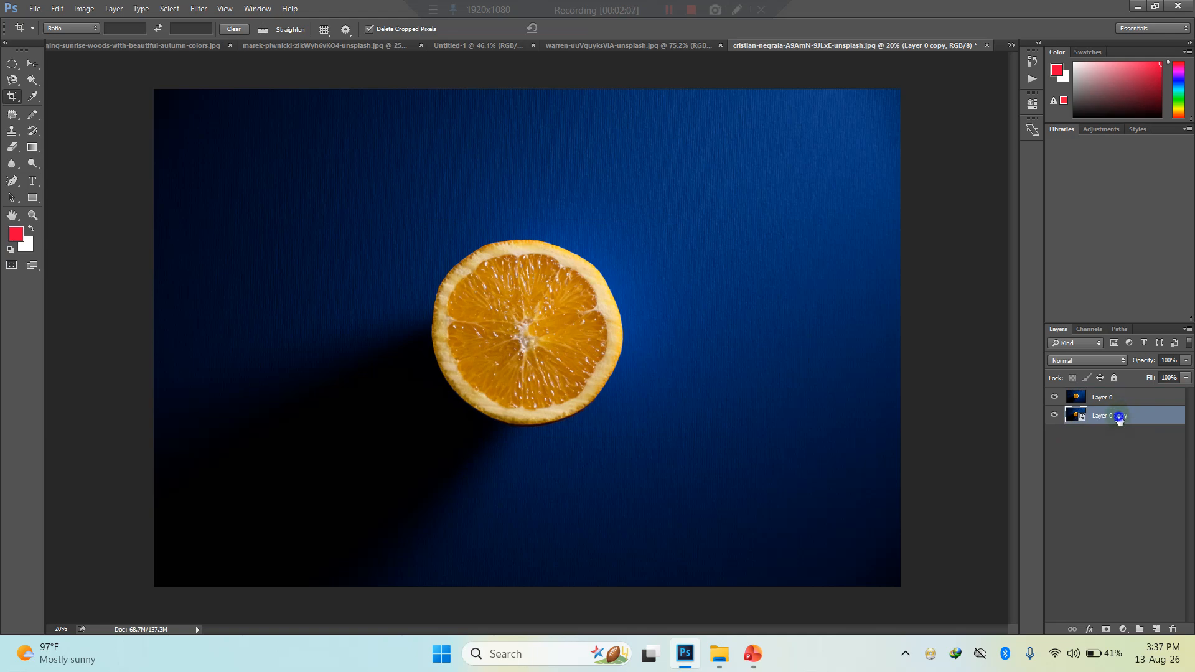
right_click(1119, 416)
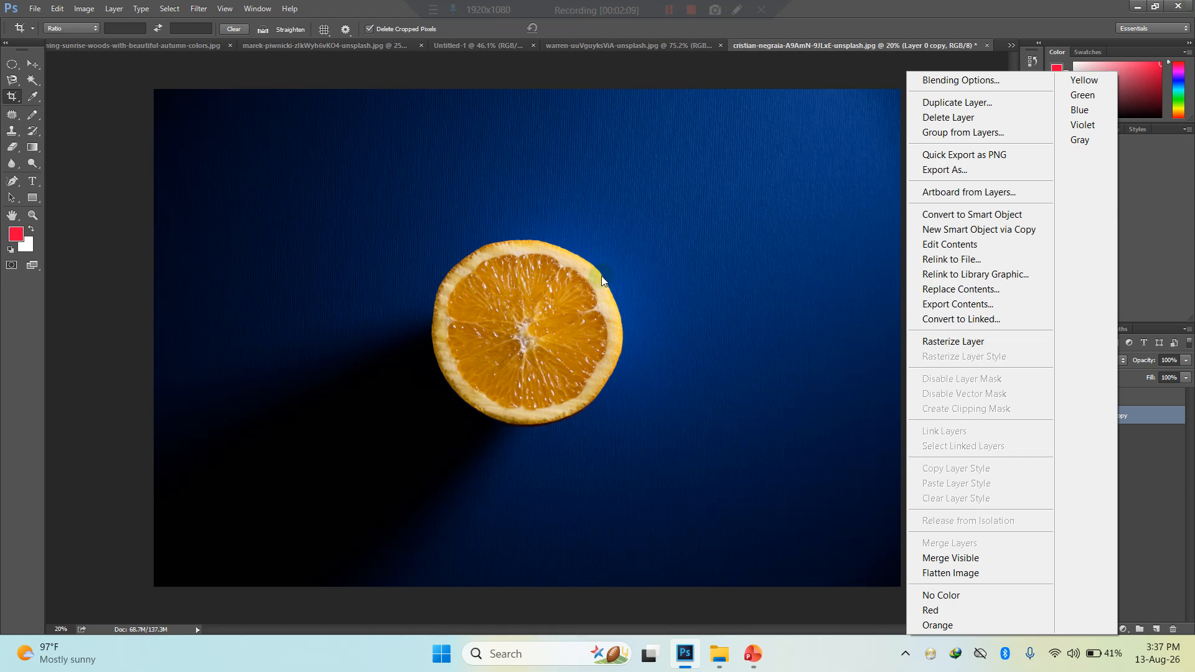
left_click(588, 327)
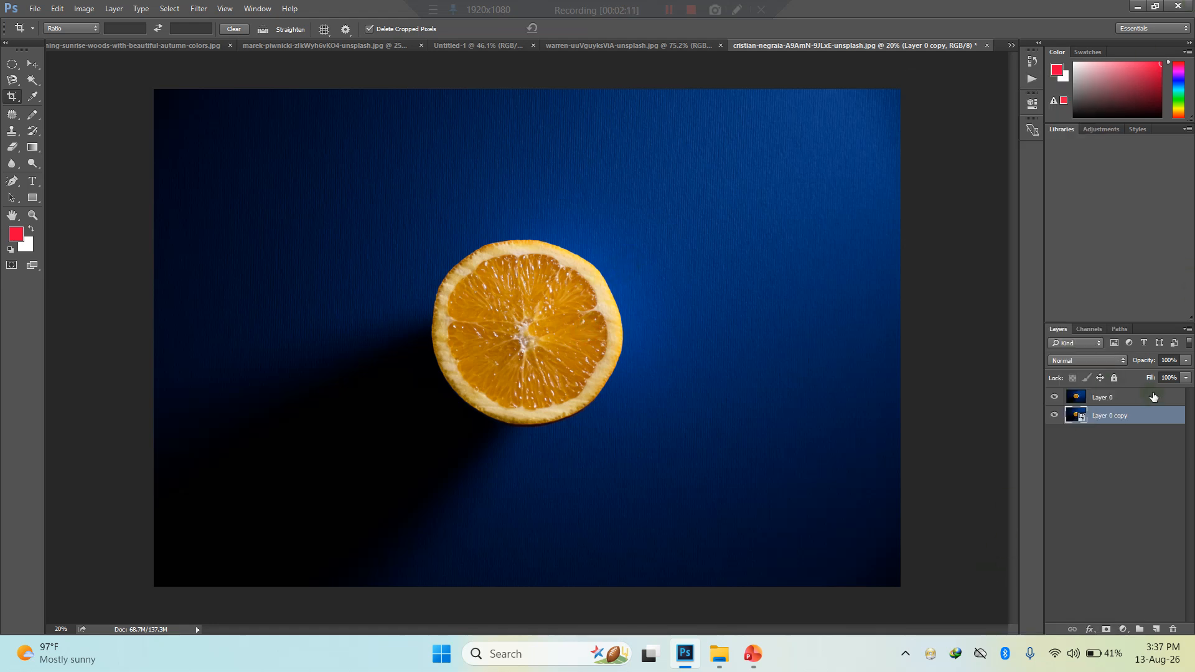
key("Delete")
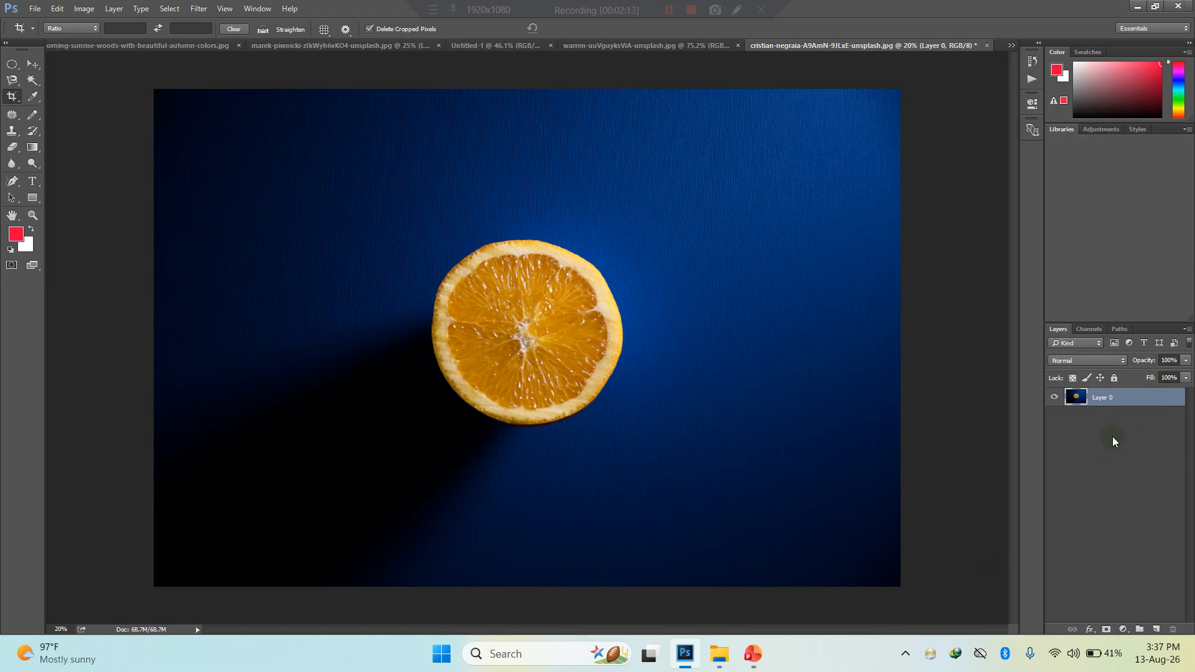
- Try to select the orange slice's flesh and rind with the Magic Wand at a tolerance of 32
left_click(32, 80)
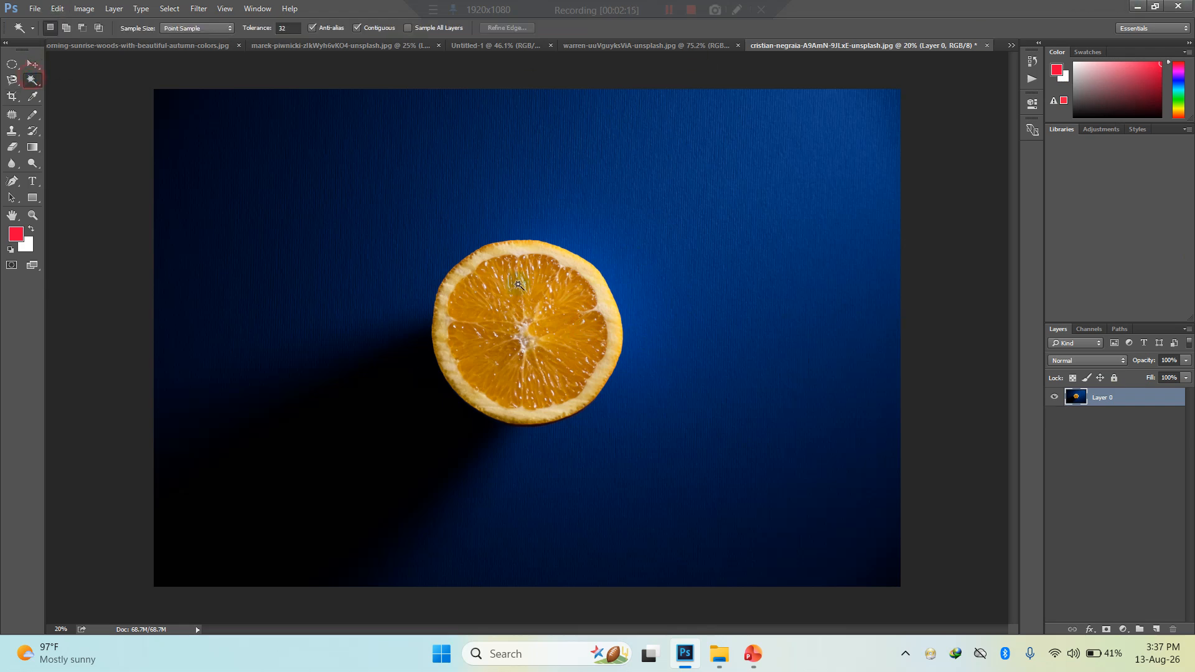
left_click(511, 278)
left_click(513, 250)
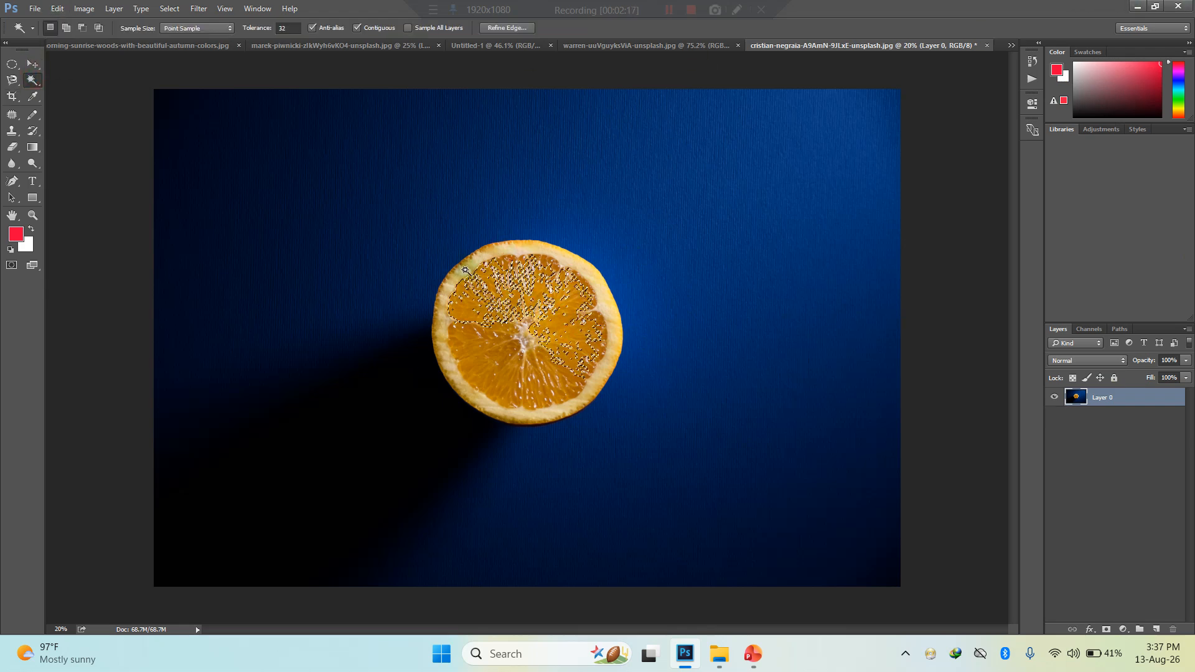
left_click(457, 278)
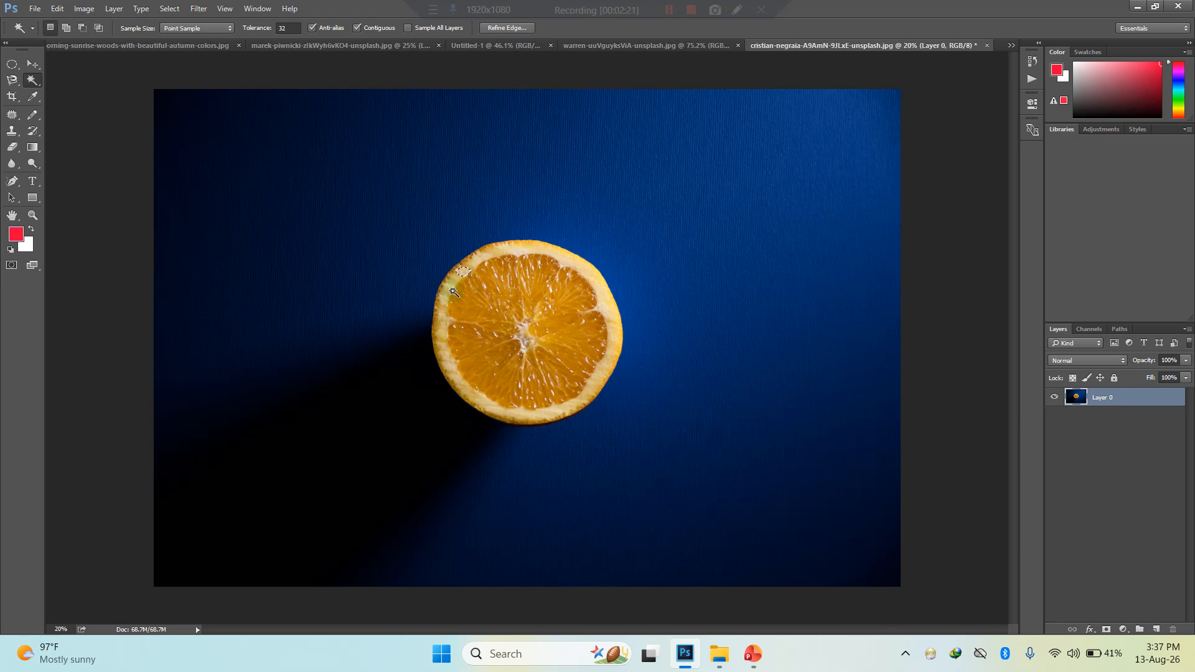
- Select the whole orange slice with the Quick Selection tool, subtracting the background spill beside its right edge
right_click(30, 81)
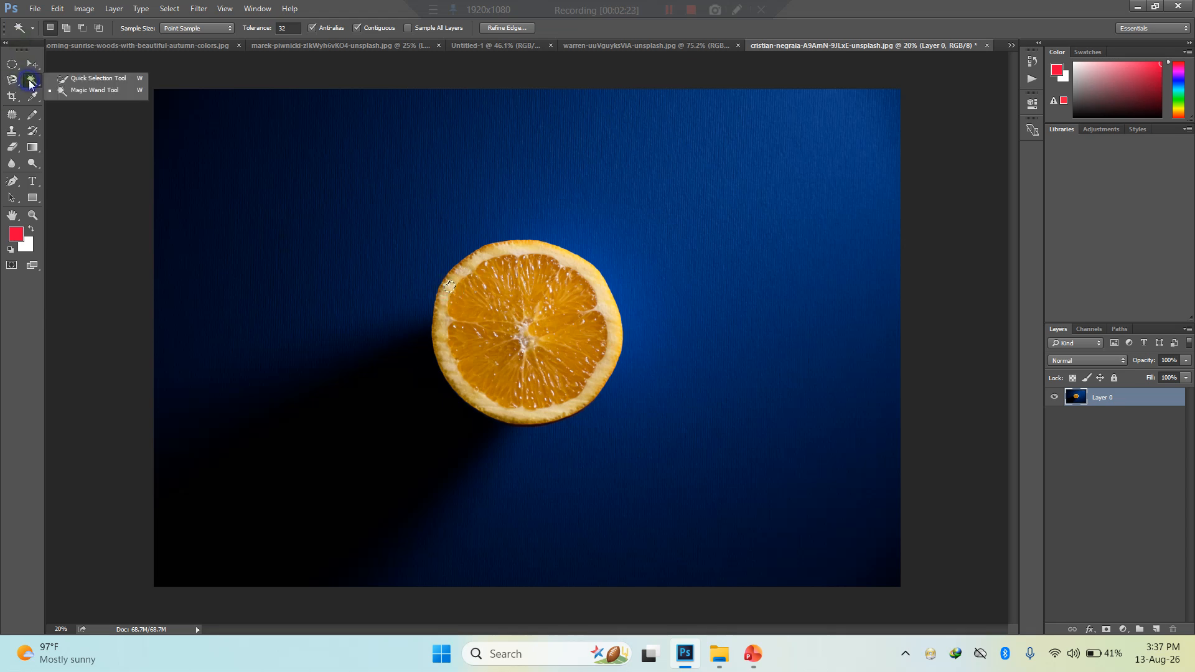
left_click(99, 78)
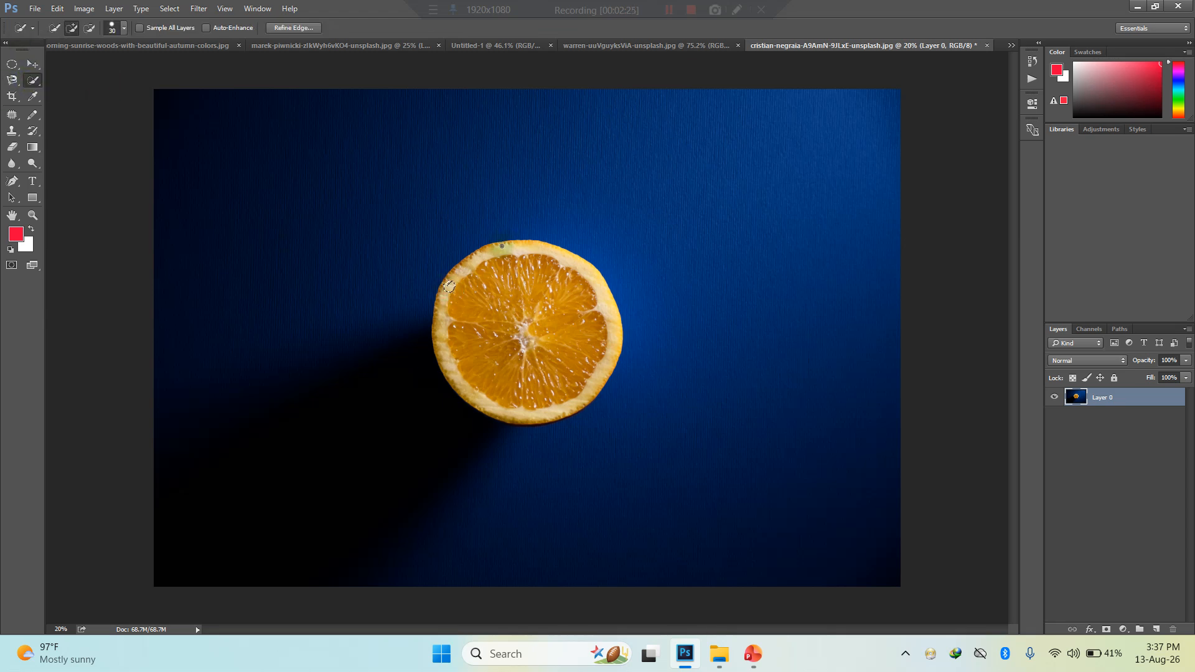
mouse_move(502, 248)
left_mouse_down()
mouse_move(456, 326)
mouse_move(458, 360)
mouse_move(529, 397)
mouse_move(476, 395)
mouse_move(551, 418)
mouse_move(613, 362)
mouse_move(616, 317)
mouse_move(585, 271)
mouse_move(646, 331)
left_mouse_up()
left_click(634, 323, "alt")
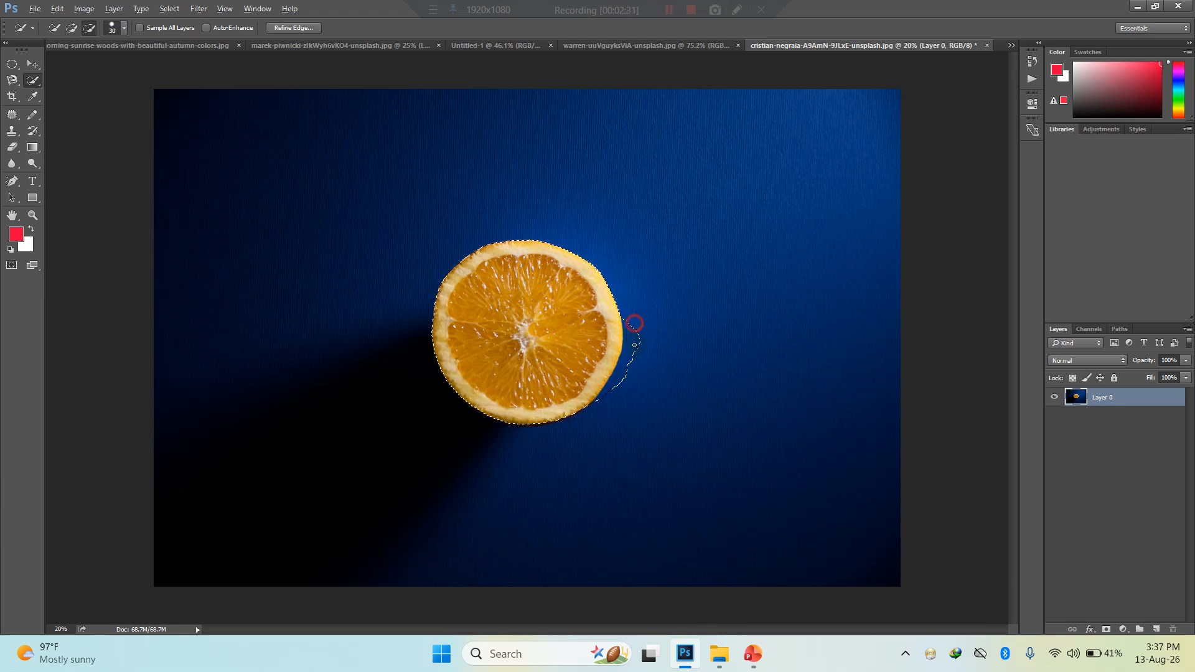
left_click_drag(604, 399, 621, 353)
key("alt")
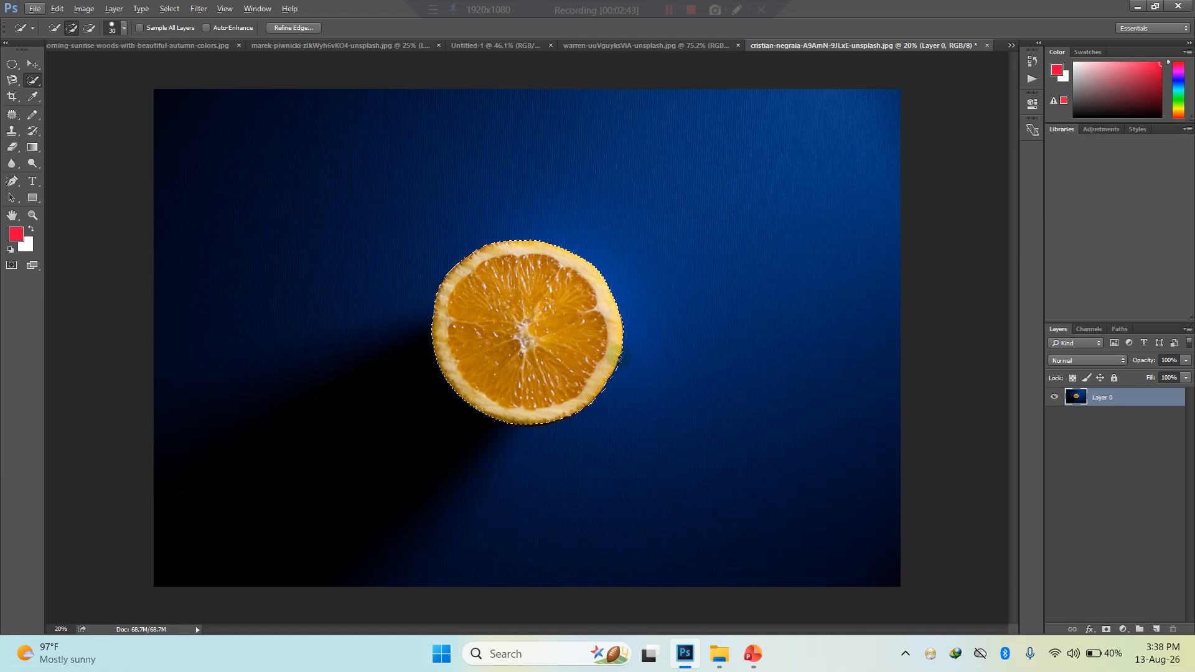
key("alt")
- Copy the selected orange slice from Layer 0 to a new layer
key("c")
key("ctrl")
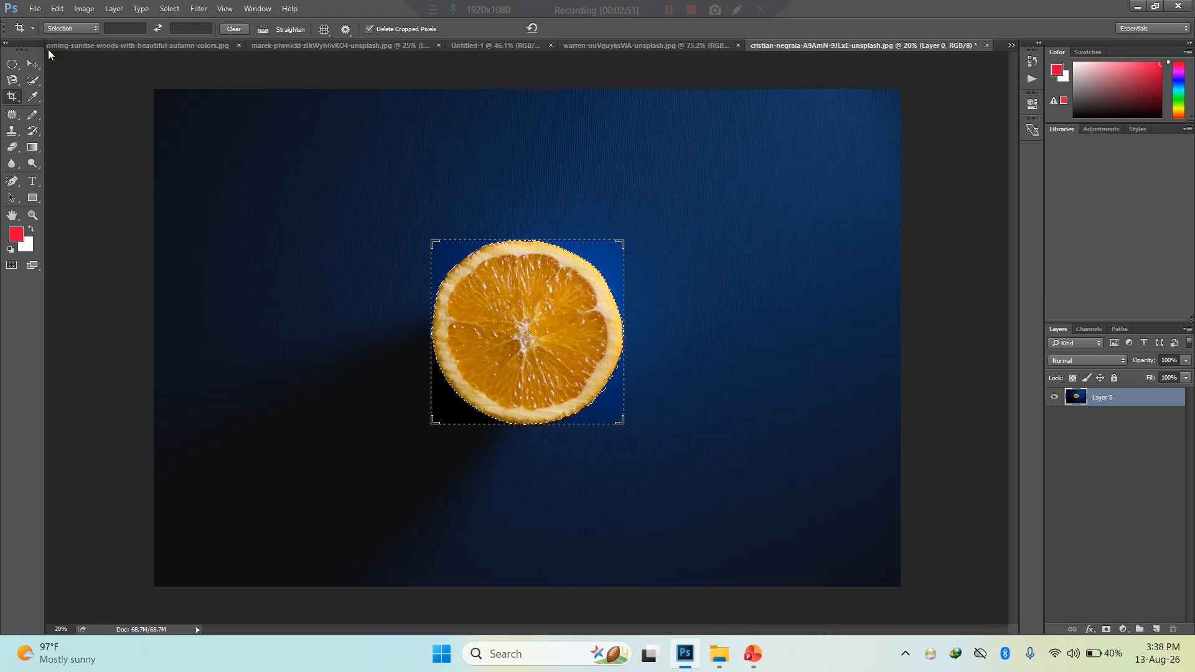
left_click(32, 64)
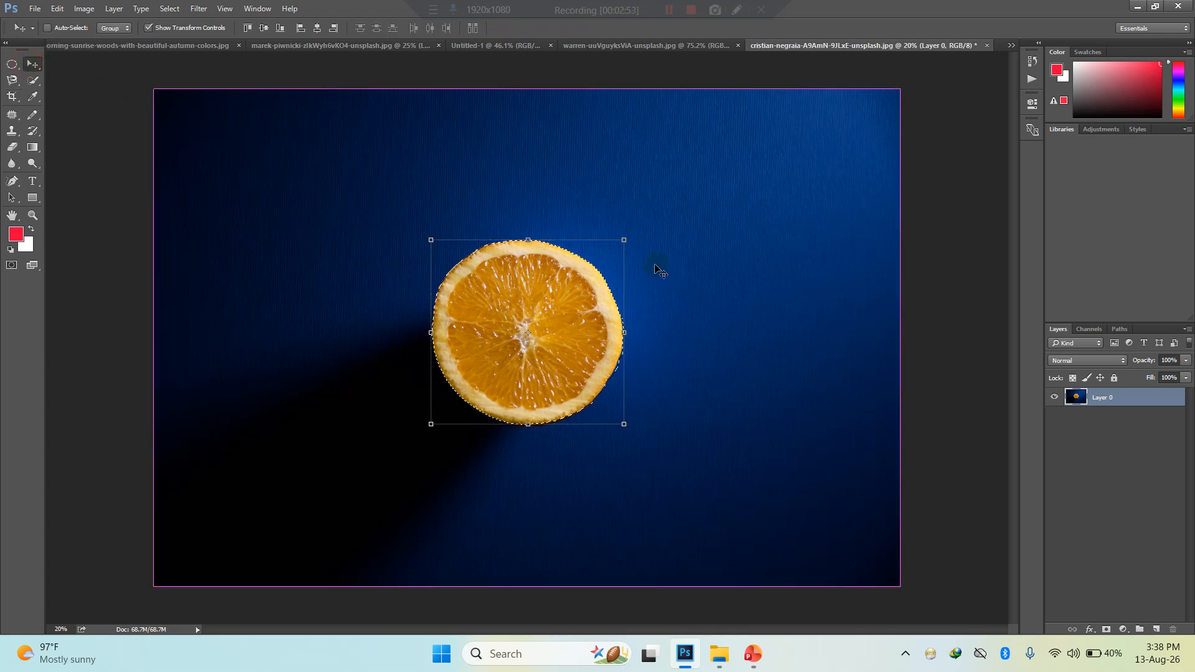
key("ctrl+j")
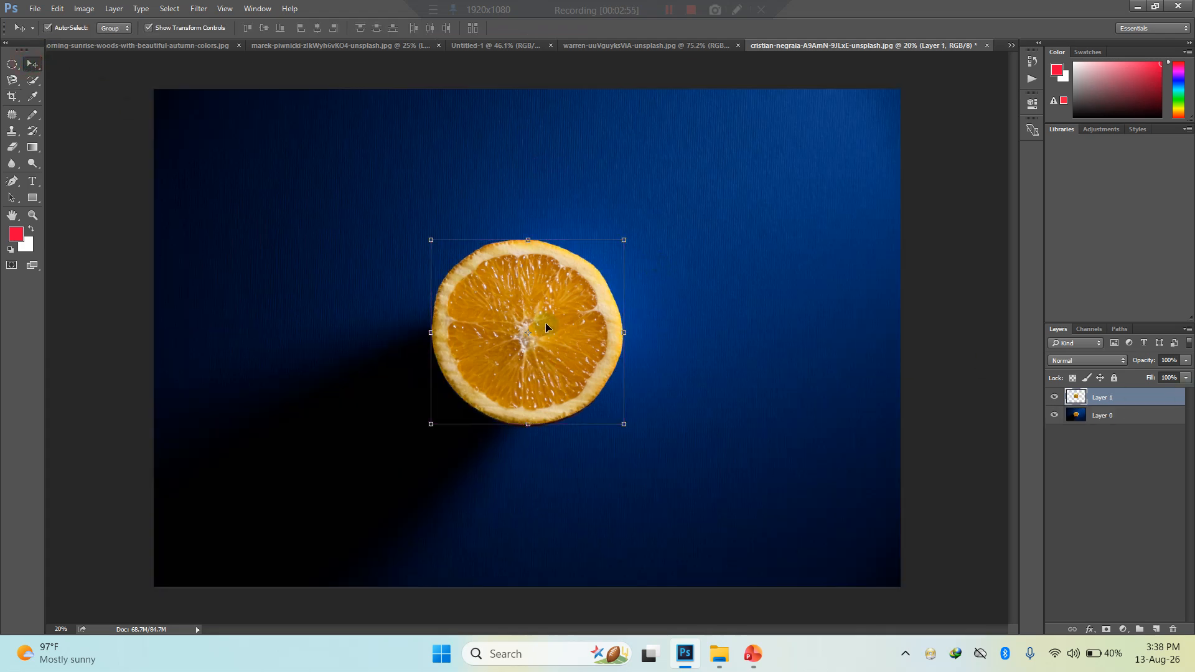
- Move the copied orange slice from Layer 1 up and to the right of the original slice
left_click_drag(546, 327, 730, 225)
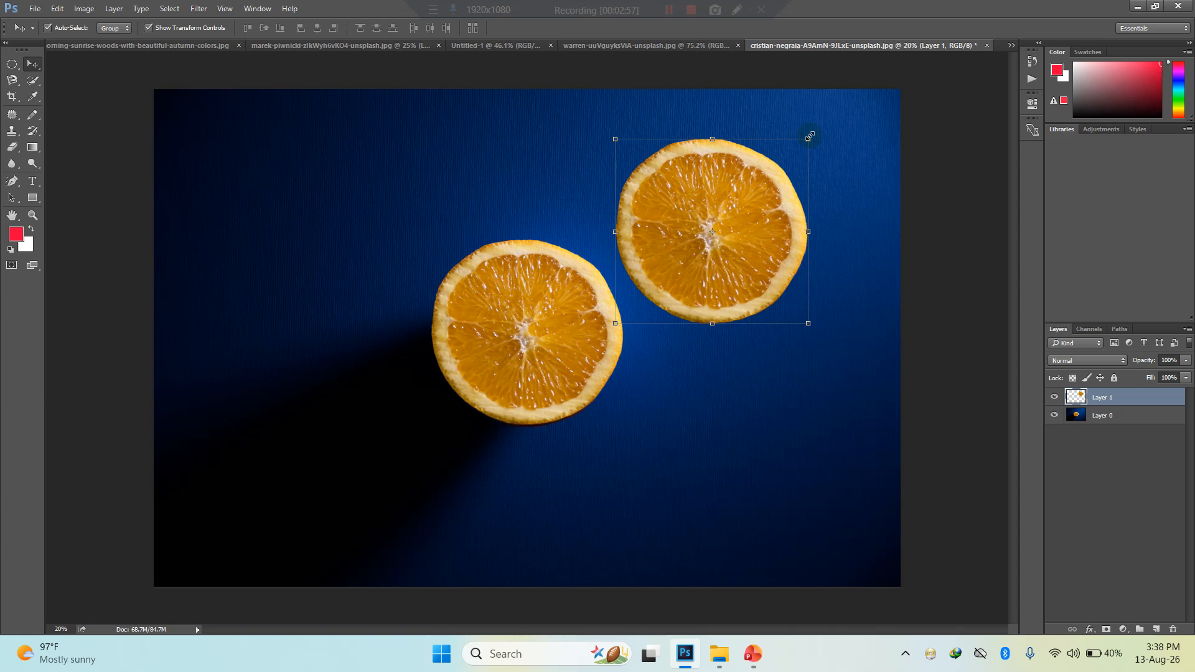
- Try scaling the slice copy to about 201% width and 173% height and moving it over the original slice
left_click_drag(810, 136, 874, 89)
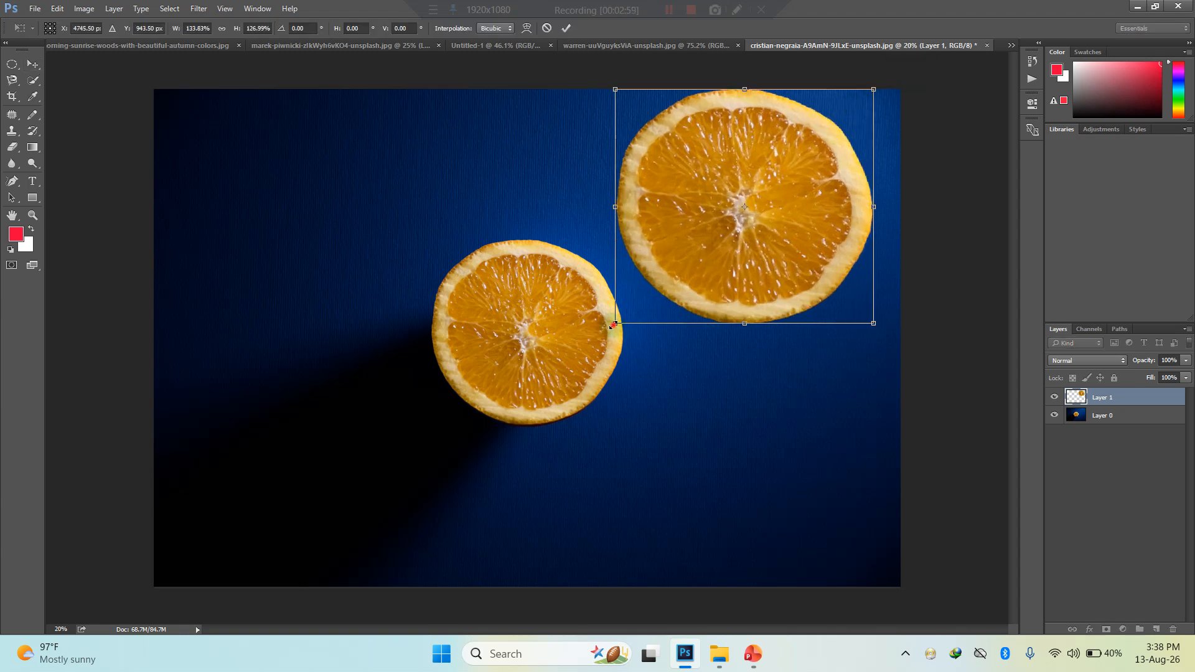
left_click_drag(614, 325, 454, 510)
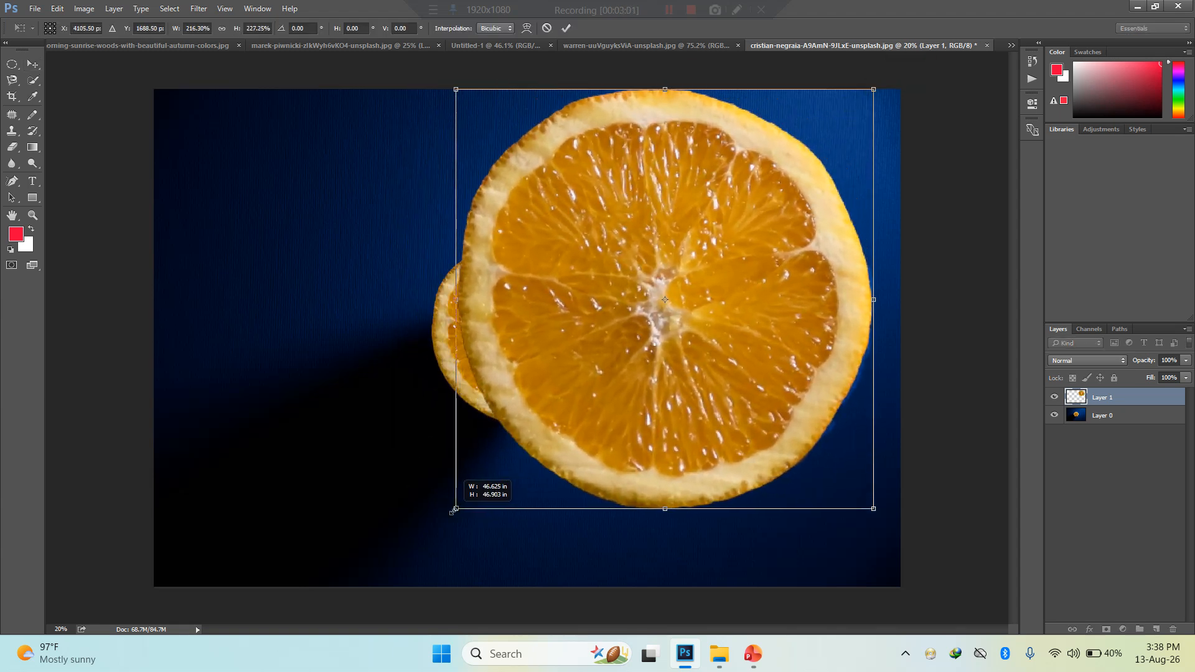
left_click_drag(606, 267, 438, 284)
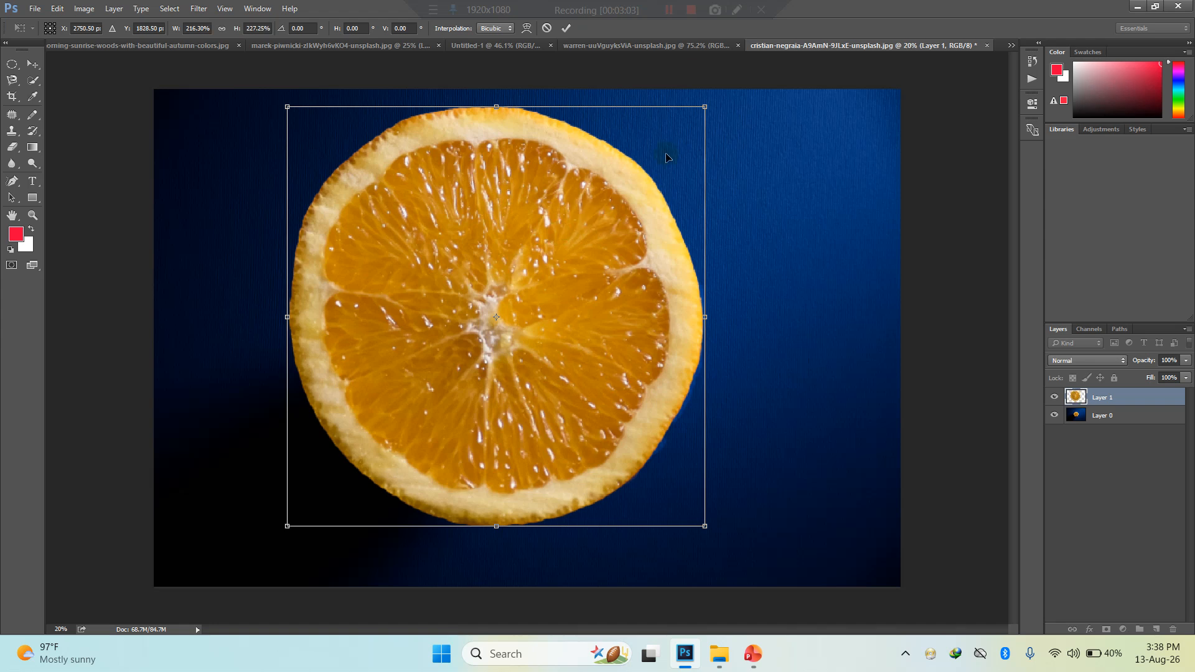
left_click_drag(705, 108, 675, 209)
- Try warping the enlarged slice copy by pulling its corners, edge handles and inner mesh, and cancel the whole transform
right_click(523, 352)
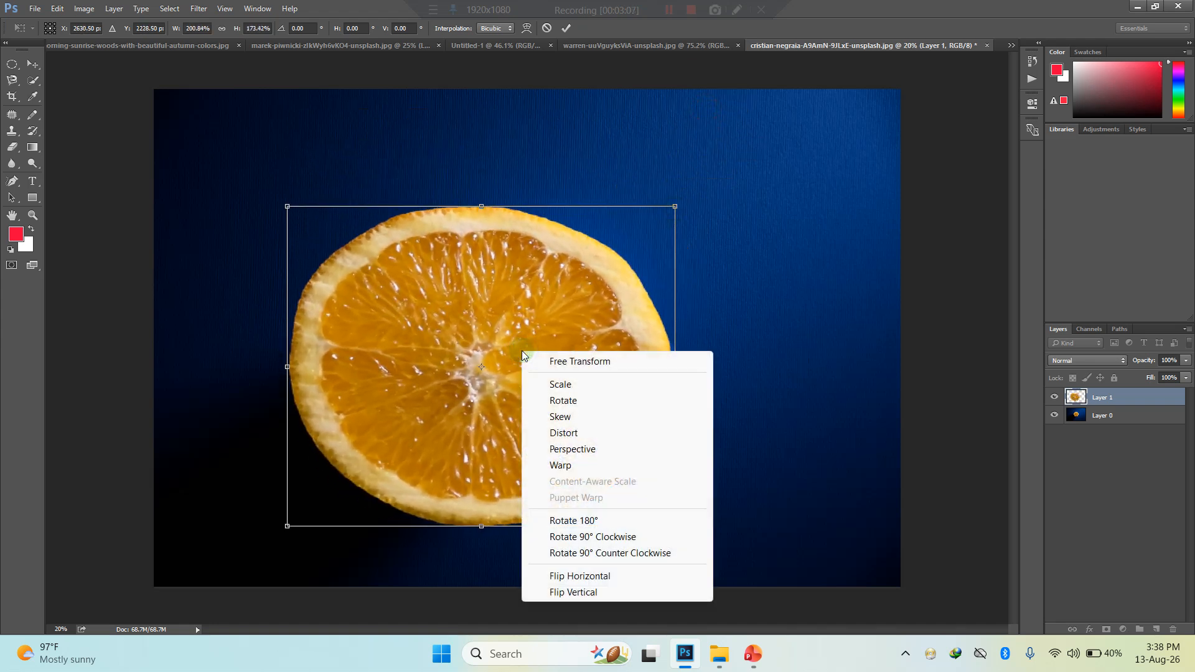
left_click(590, 466)
left_click_drag(676, 208, 699, 145)
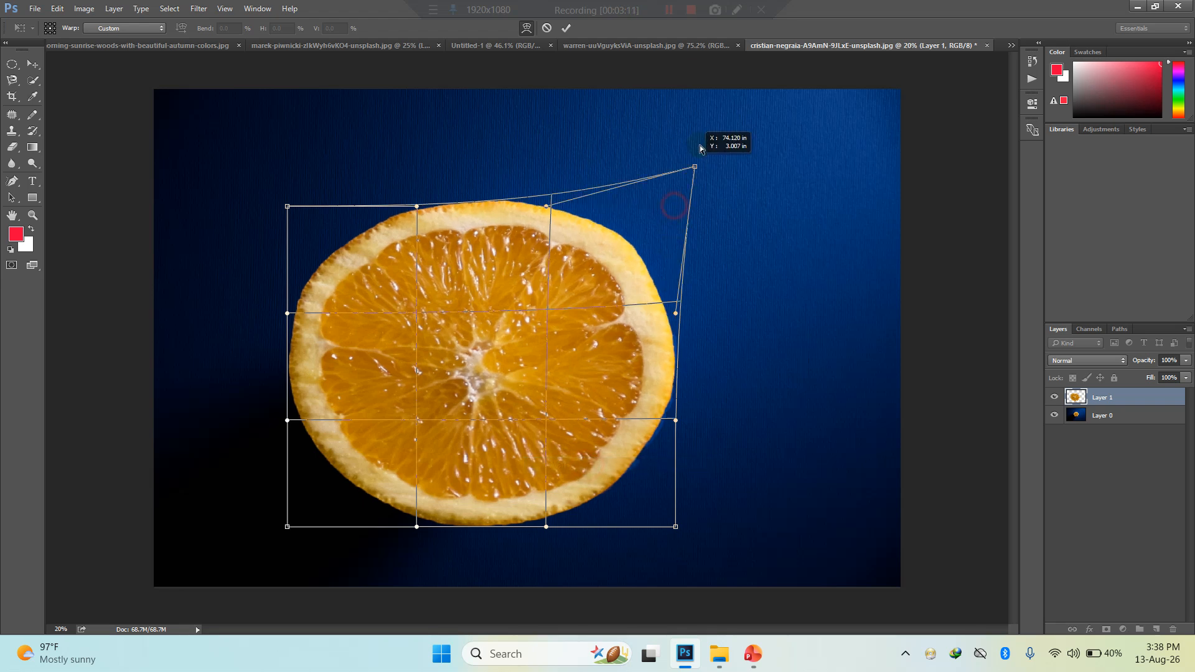
left_click_drag(416, 206, 394, 106)
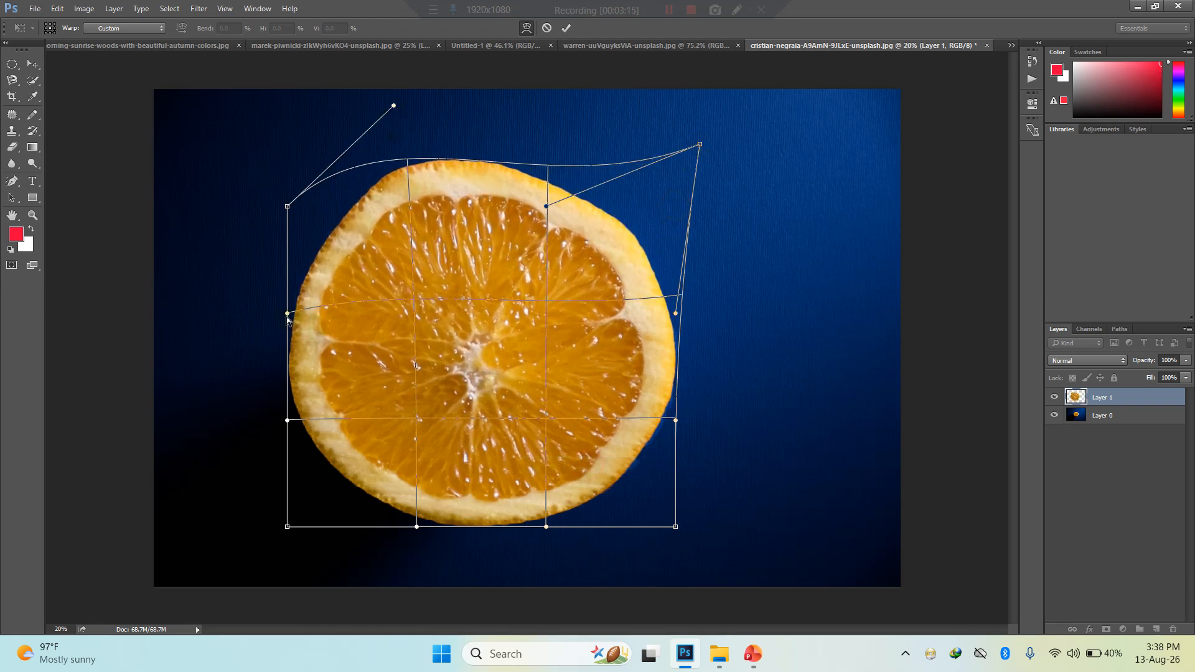
left_click_drag(287, 313, 250, 333)
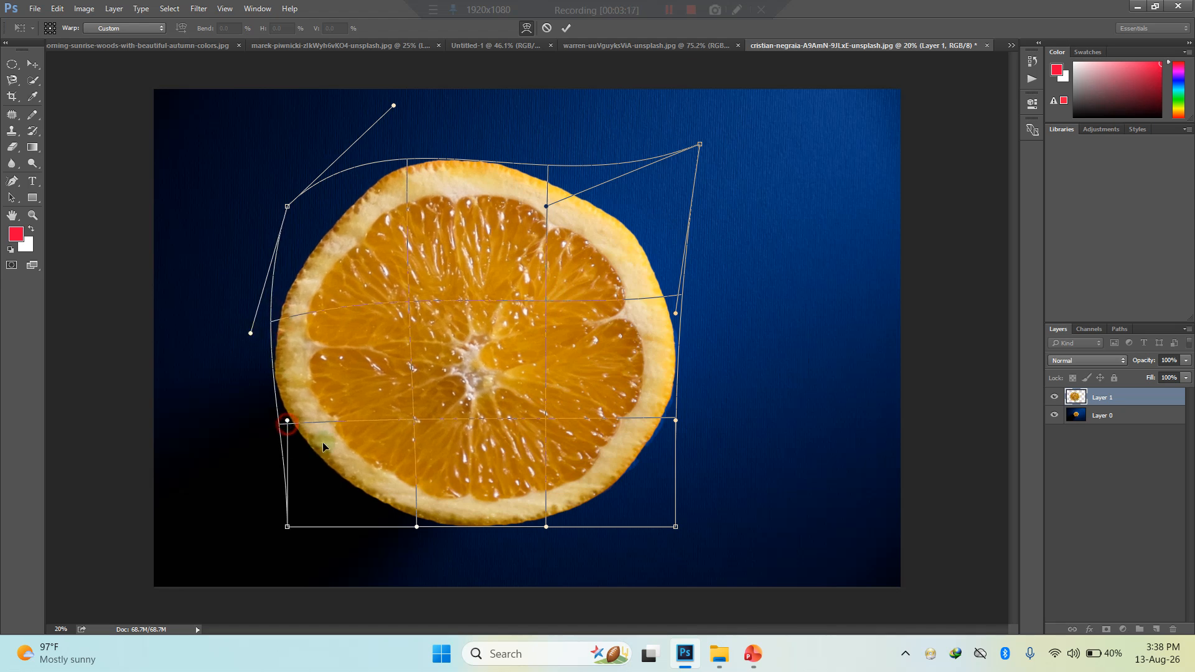
left_click_drag(287, 421, 245, 449)
left_click_drag(416, 528, 400, 569)
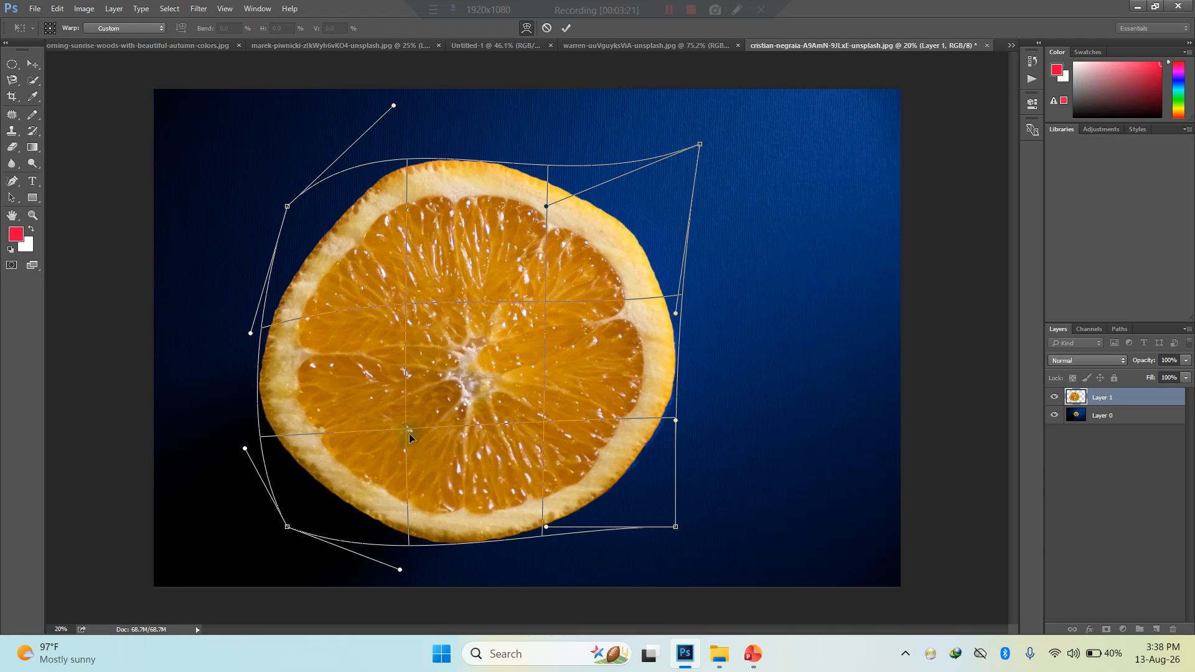
mouse_move(409, 423)
left_mouse_down()
mouse_move(456, 391)
mouse_move(548, 369)
mouse_move(496, 374)
mouse_move(381, 437)
mouse_move(416, 440)
left_mouse_up()
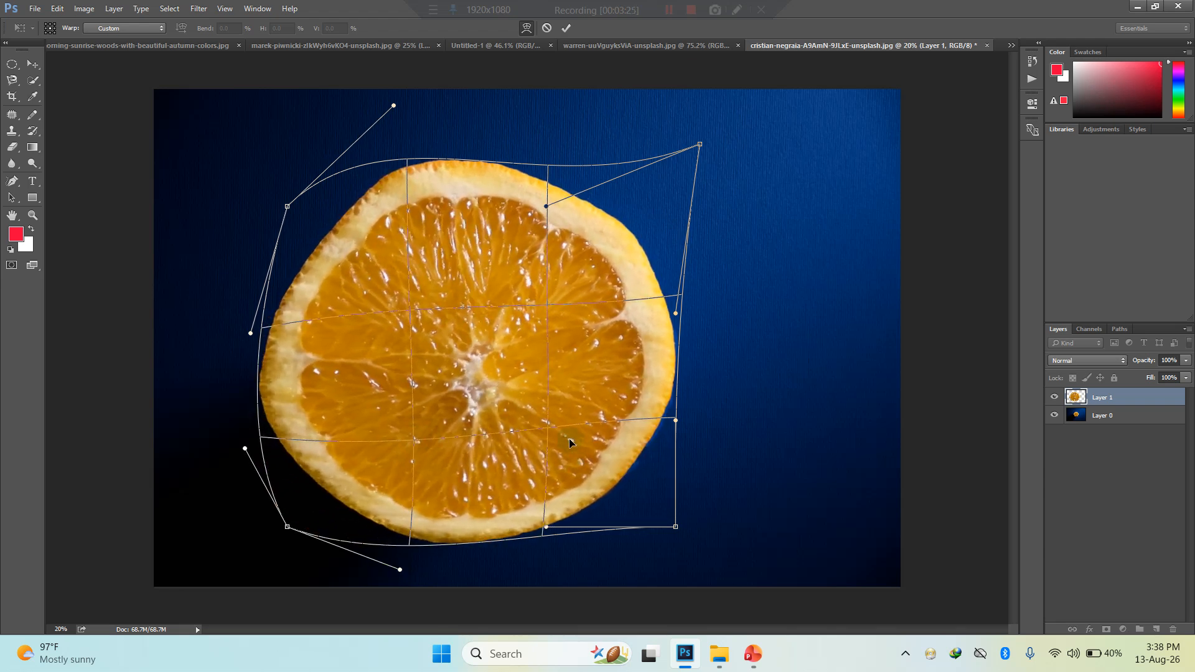
mouse_move(549, 429)
left_mouse_down()
mouse_move(589, 453)
mouse_move(568, 410)
mouse_move(576, 320)
mouse_move(514, 390)
mouse_move(554, 414)
left_mouse_up()
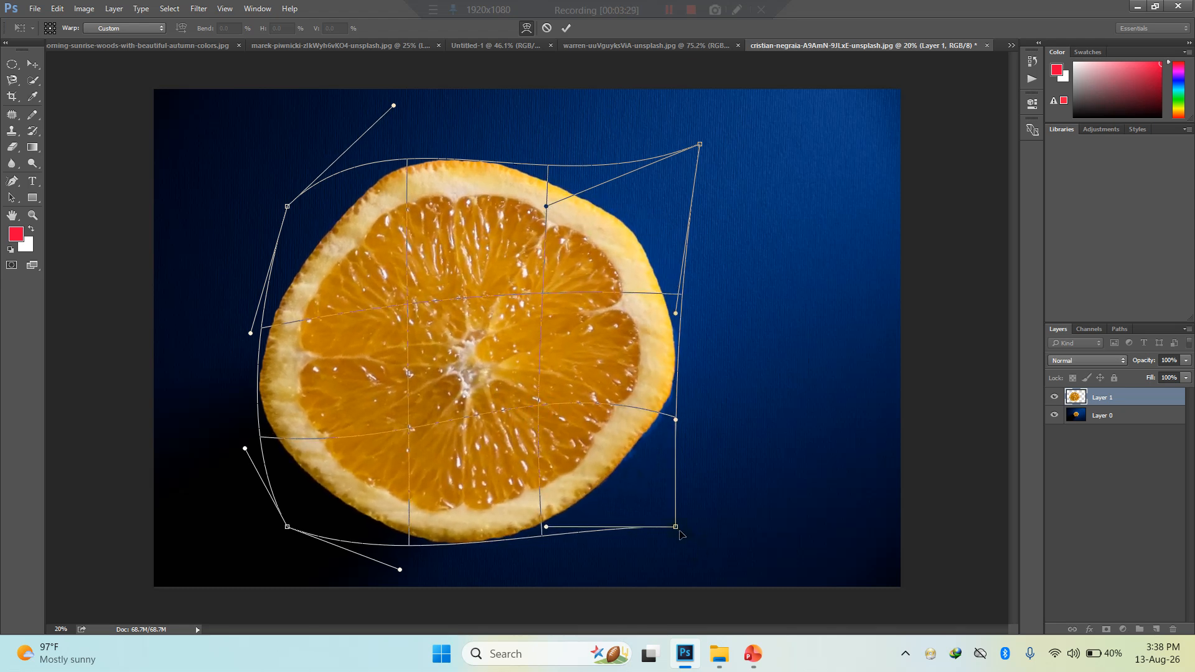
left_click_drag(677, 530, 694, 550)
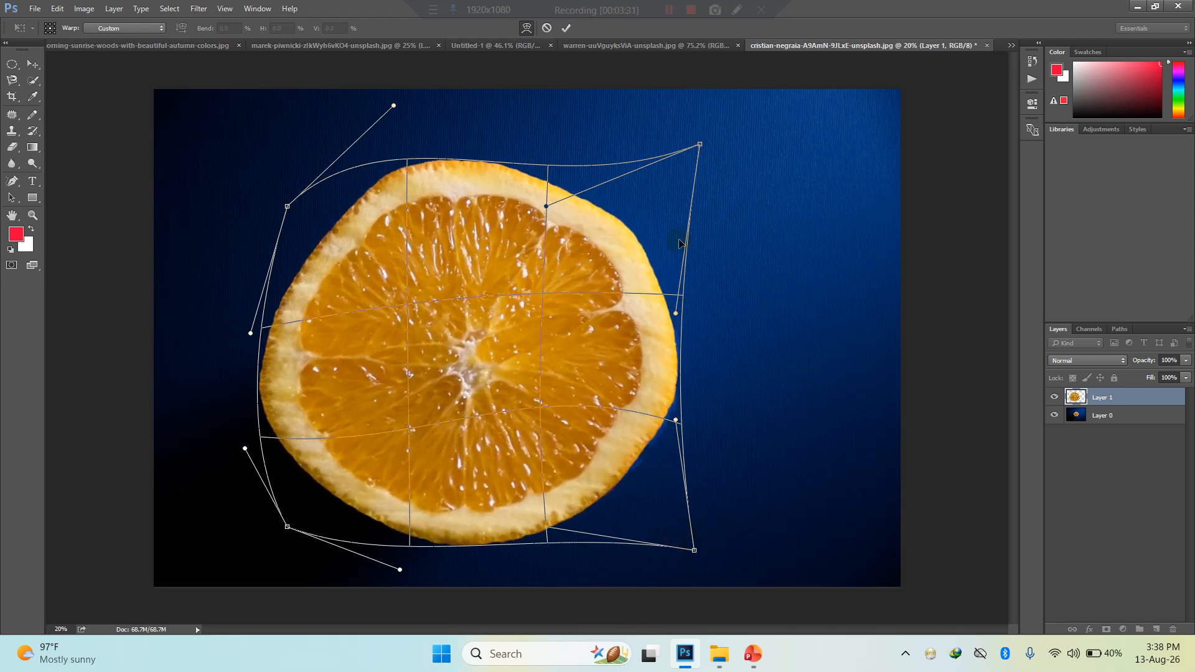
key("Escape")
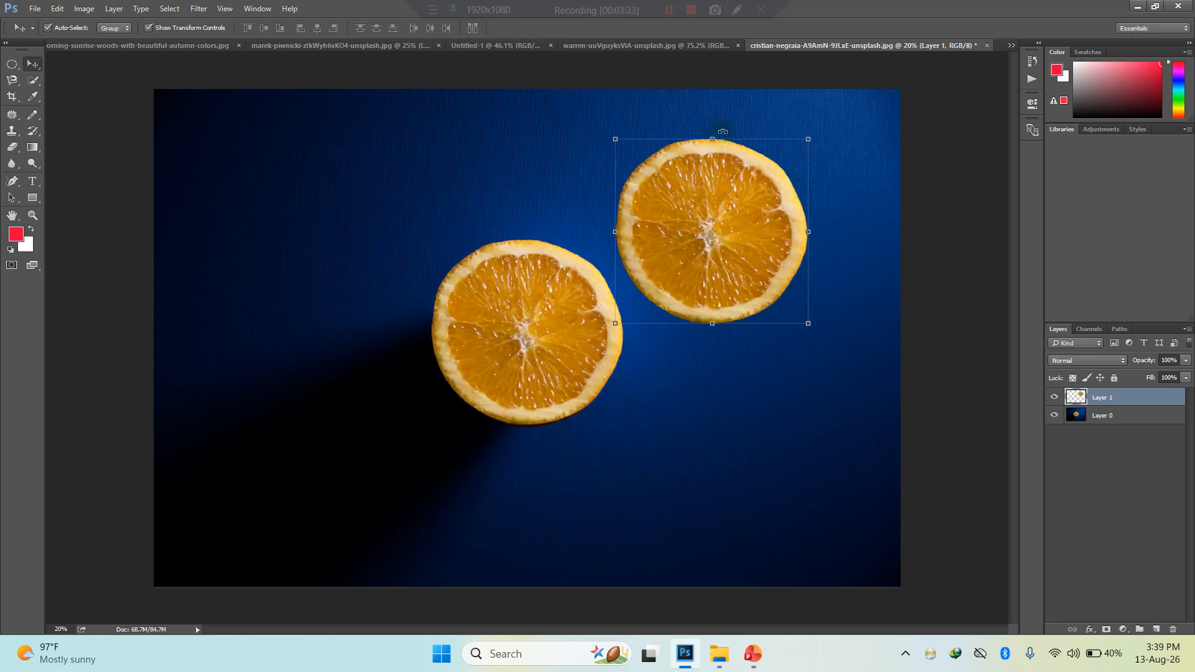
- Move the slice copy toward the photo's upper-right corner and scale it to about 127% width and 125% height, applying the transform
left_click_drag(734, 233, 787, 200)
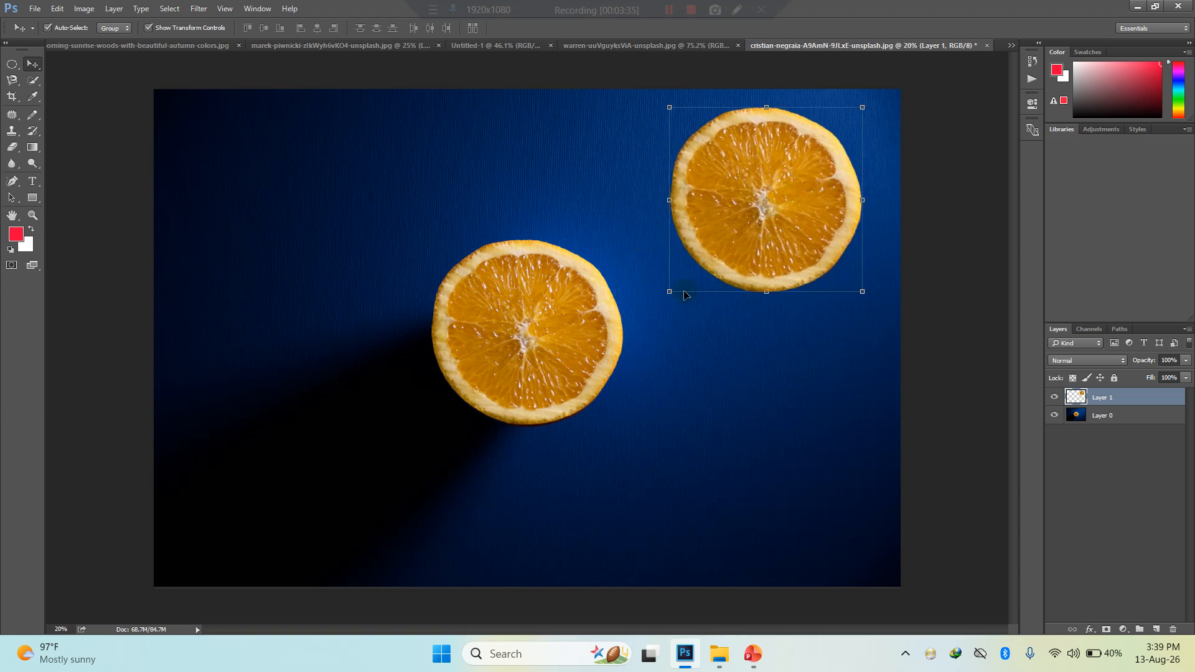
left_click_drag(669, 292, 616, 337)
left_click(32, 182)
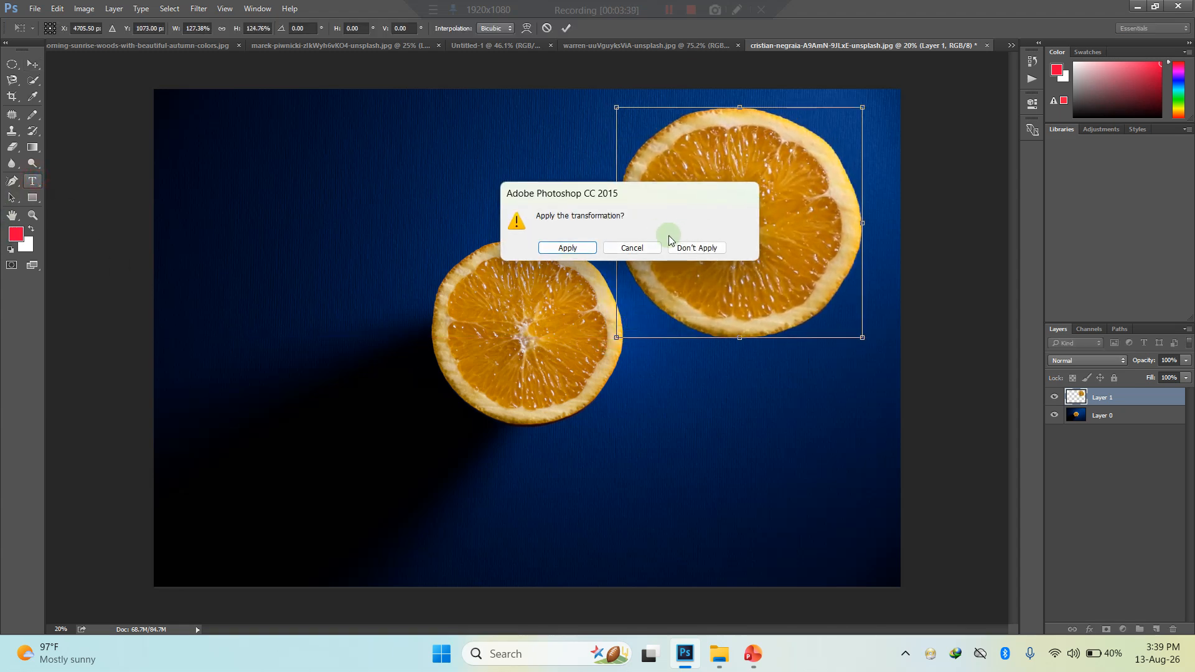
left_click(576, 249)
- Add the text ORANGE in white 12 pt Impact Regular on the dark shadow below the original slice
left_click(373, 496)
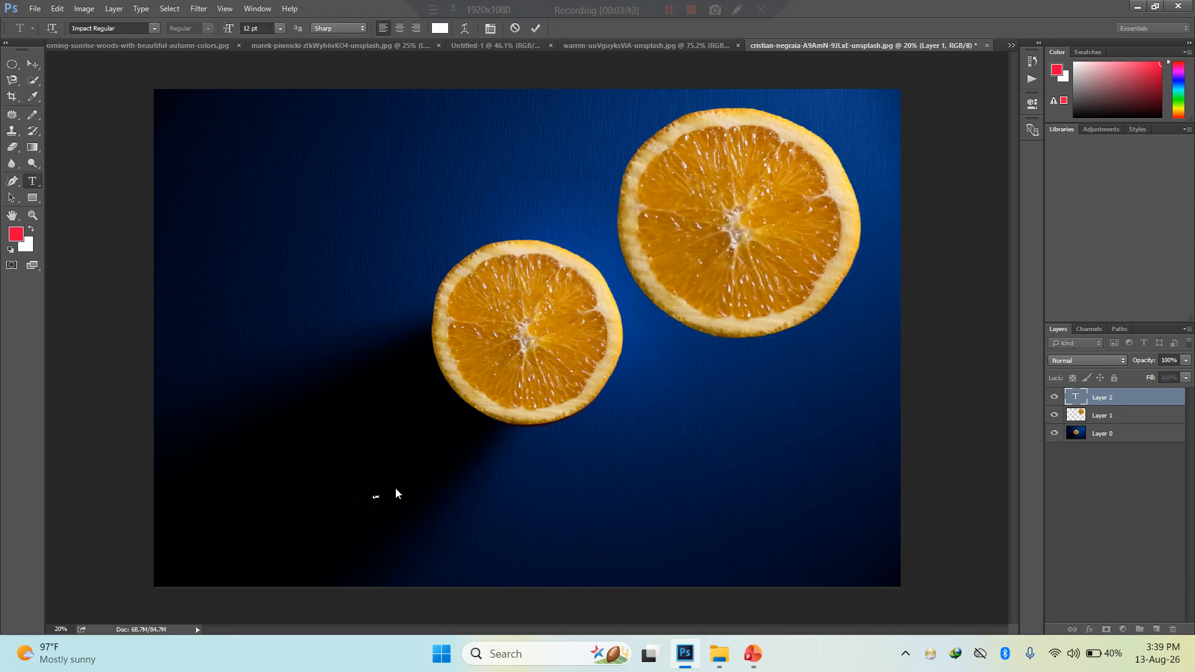
left_click(32, 64)
- Enlarge the ORANGE text with Free Transform to span most of the photo's width and position it below the slices
key("ctrl+t")
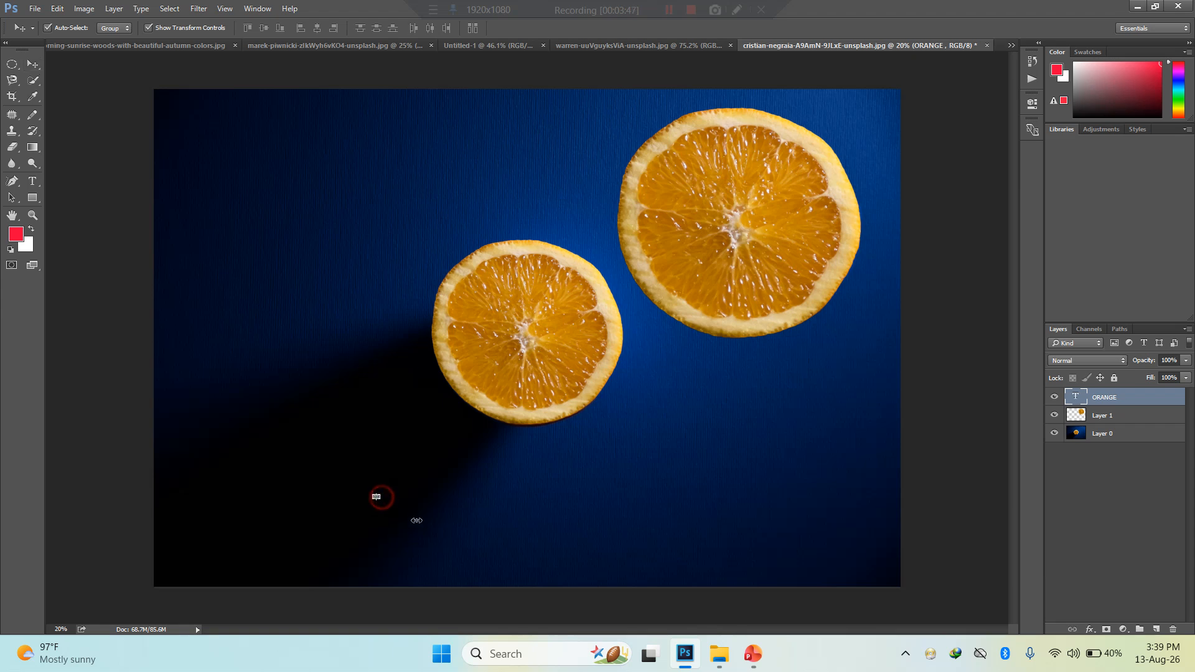
left_click_drag(375, 497, 645, 497)
left_click_drag(509, 497, 510, 578)
left_click_drag(539, 532, 537, 486)
left_click_drag(644, 533, 906, 566)
left_click_drag(659, 507, 559, 505)
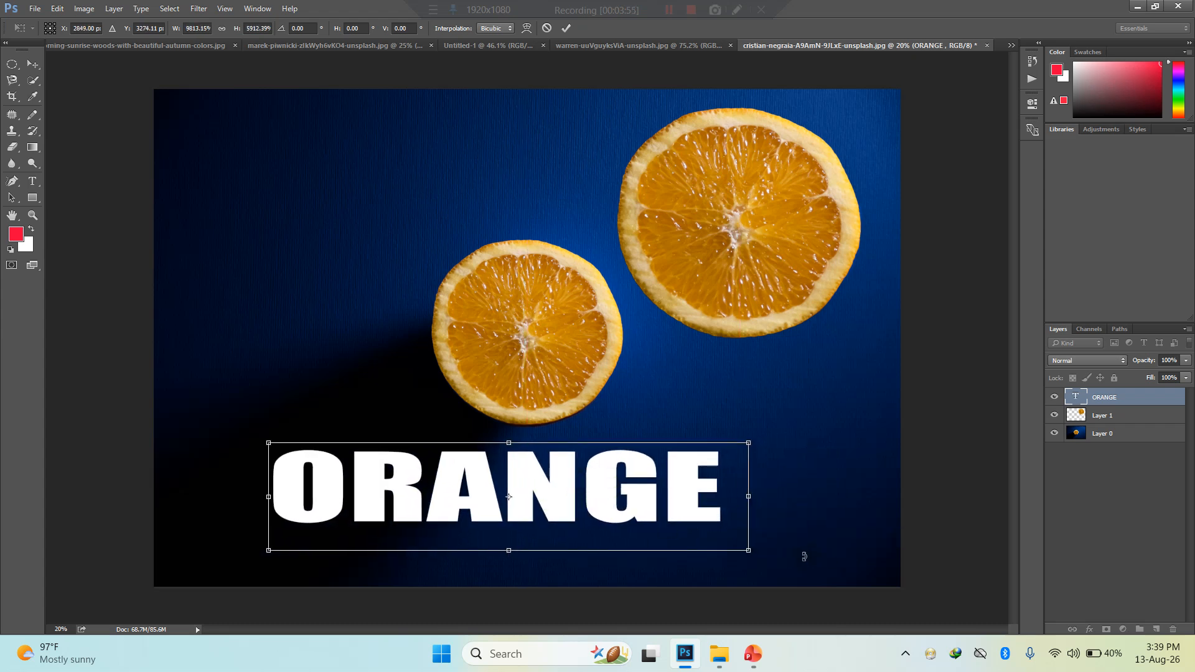
left_click_drag(750, 553, 880, 567)
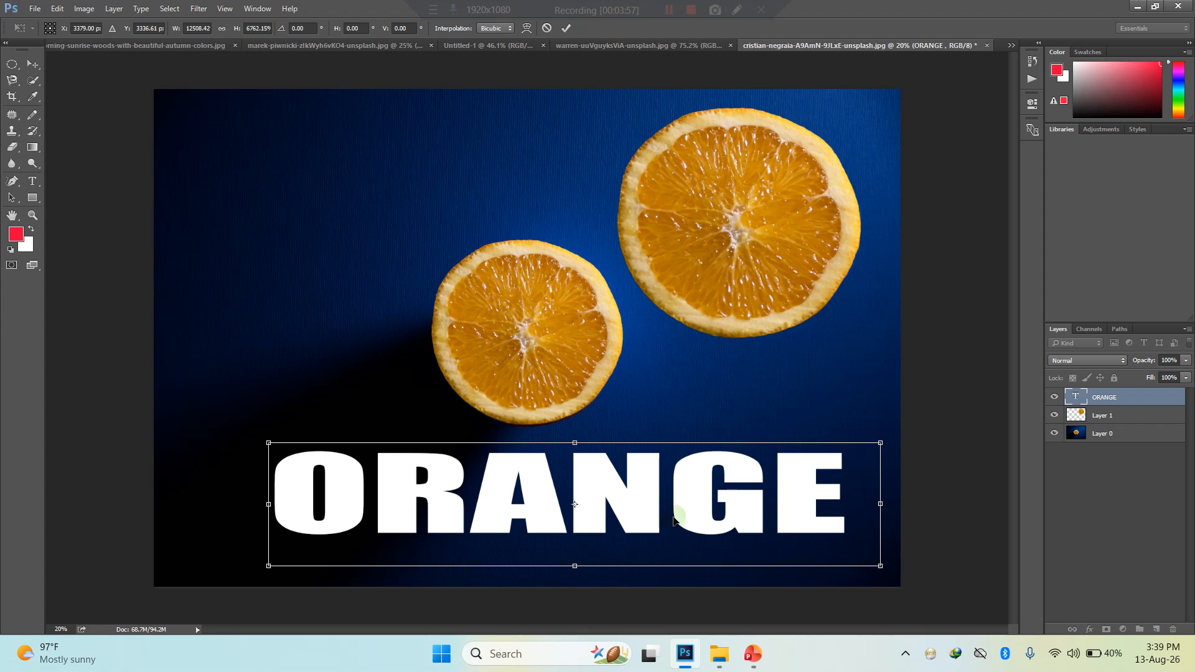
left_click_drag(640, 505, 604, 512)
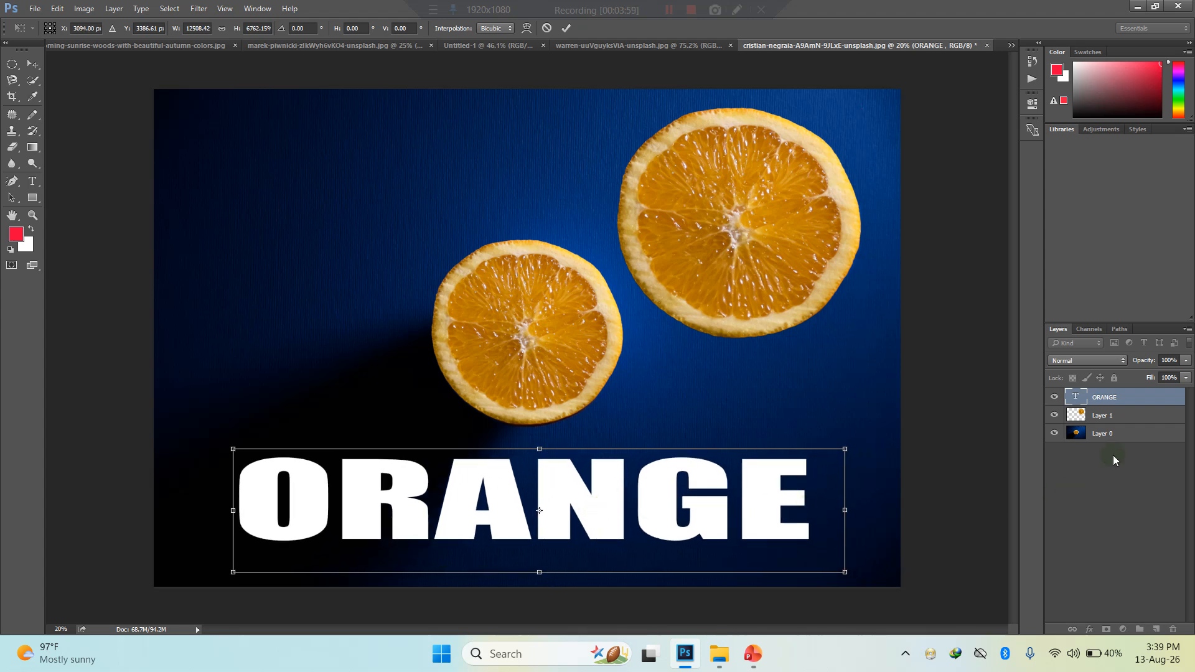
- Apply the text resize and convert the ORANGE text layer to a smart object
right_click(1116, 402)
key("Return")
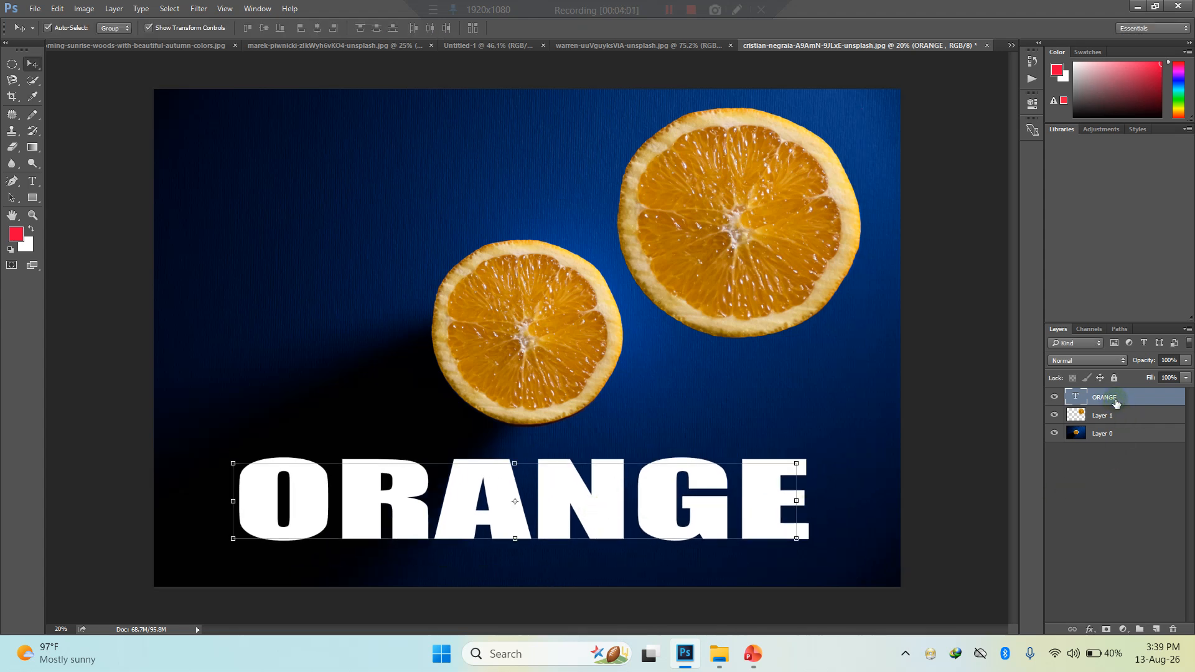
right_click(1116, 402)
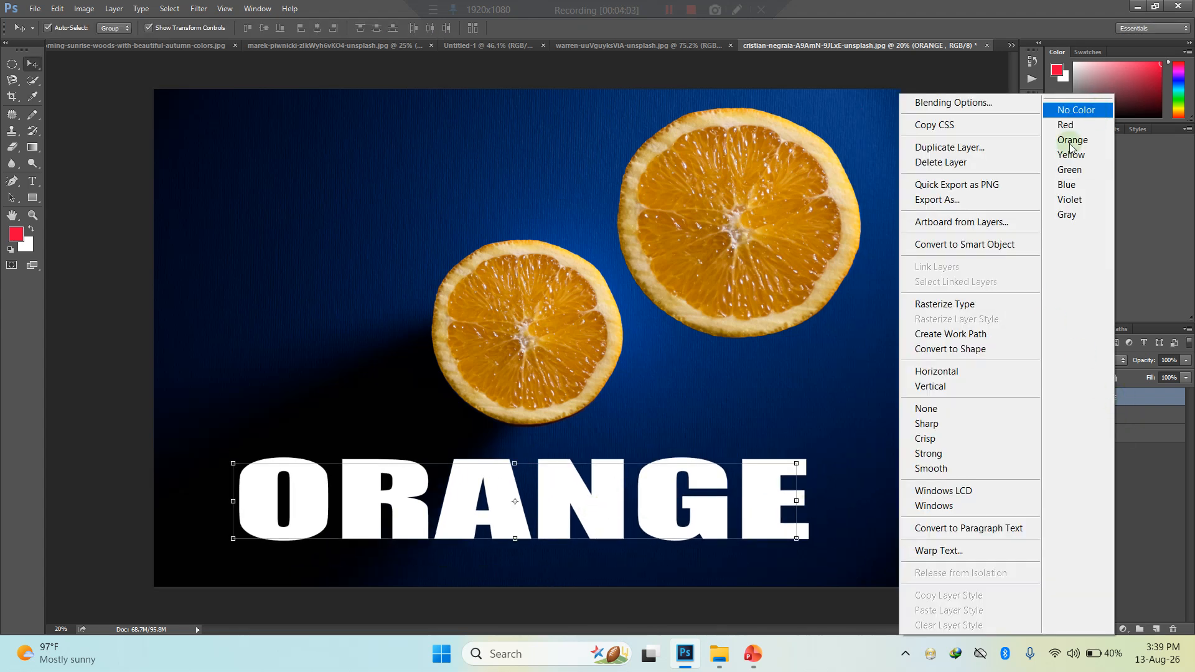
left_click(987, 245)
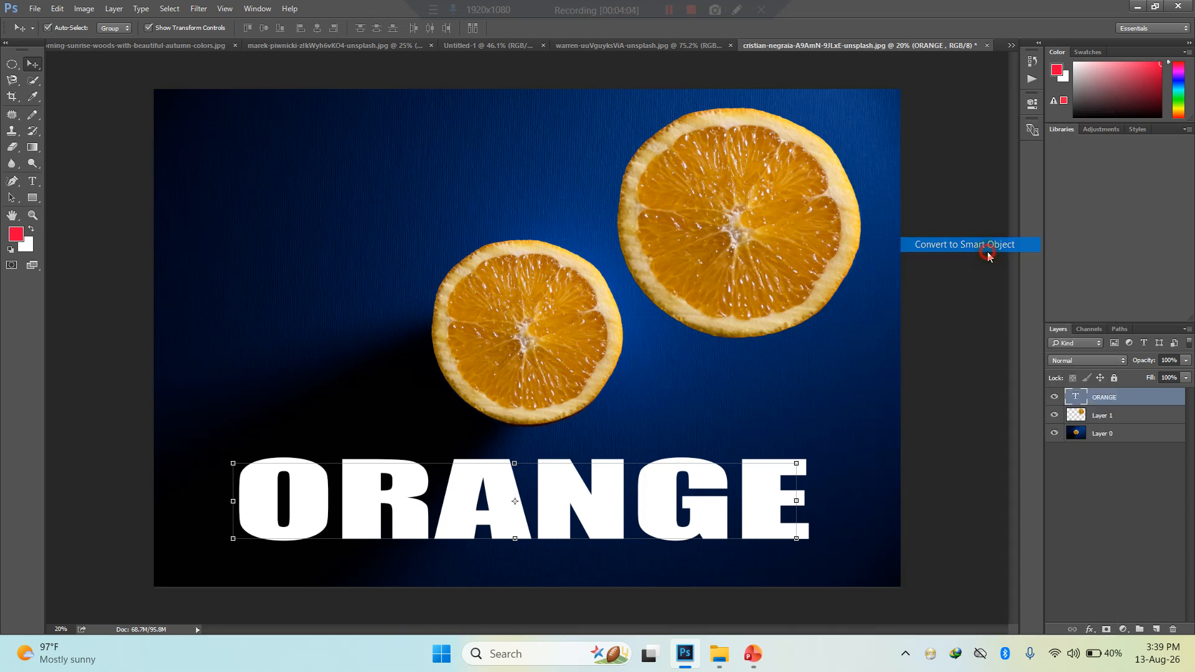
- Select the ORANGE smart object on the canvas and nudge it slightly up and to the right
right_click(509, 494)
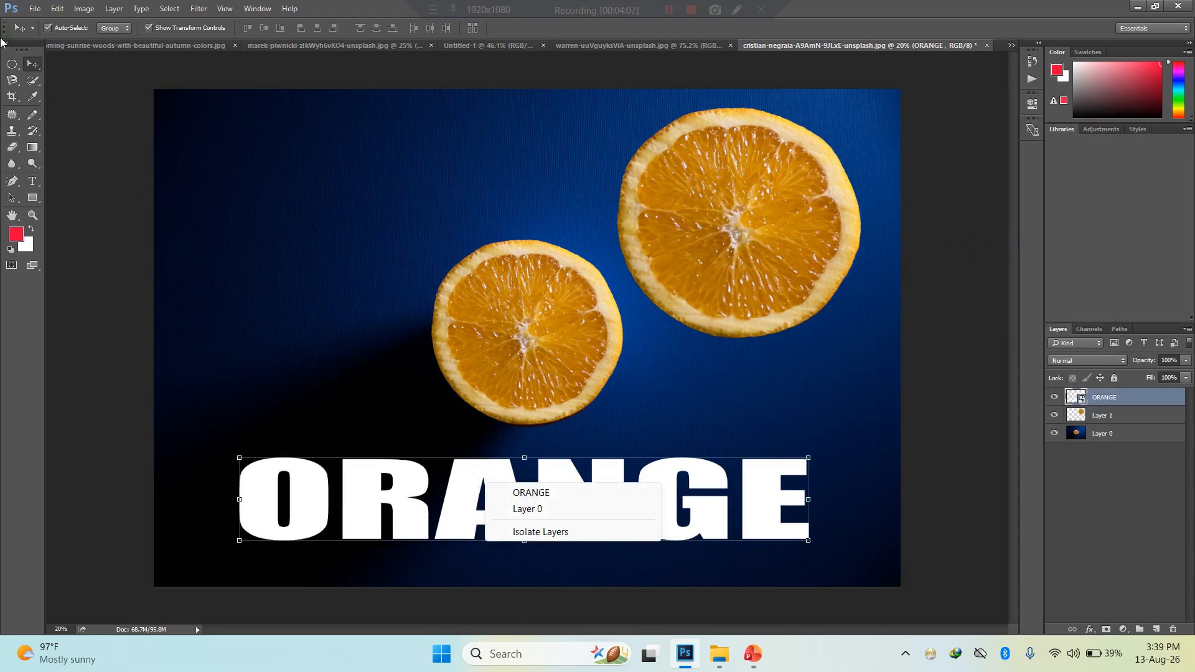
left_click(32, 70)
left_click(74, 196)
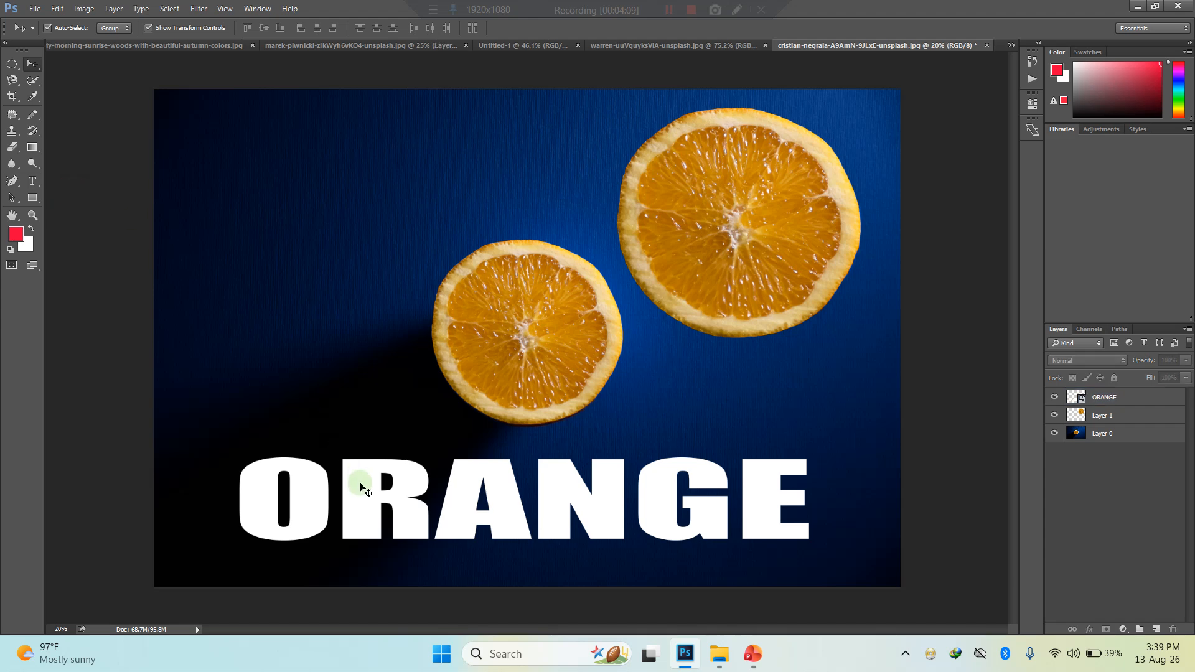
left_click(361, 486)
left_click_drag(360, 488, 364, 481)
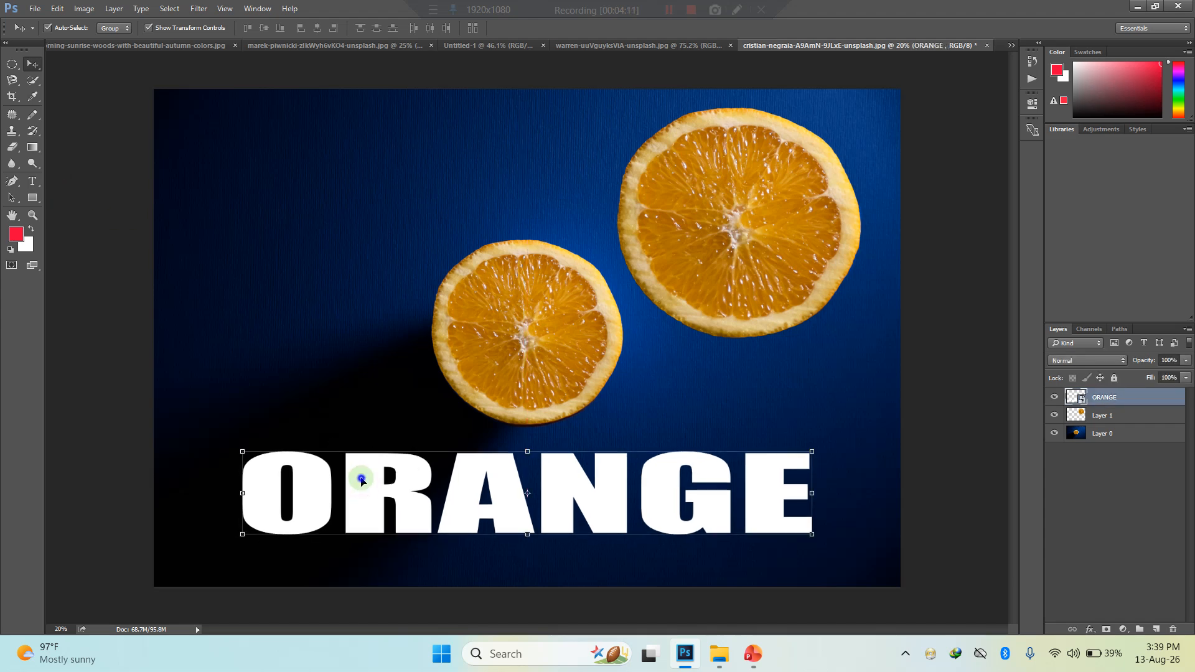
- Warp the ORANGE smart object, bulging its top and bottom edges and stretching its upper-right and lower-left corners outward
right_click(362, 480)
right_click(361, 479)
left_click(242, 452)
left_click_drag(821, 543, 823, 544)
left_click(393, 28)
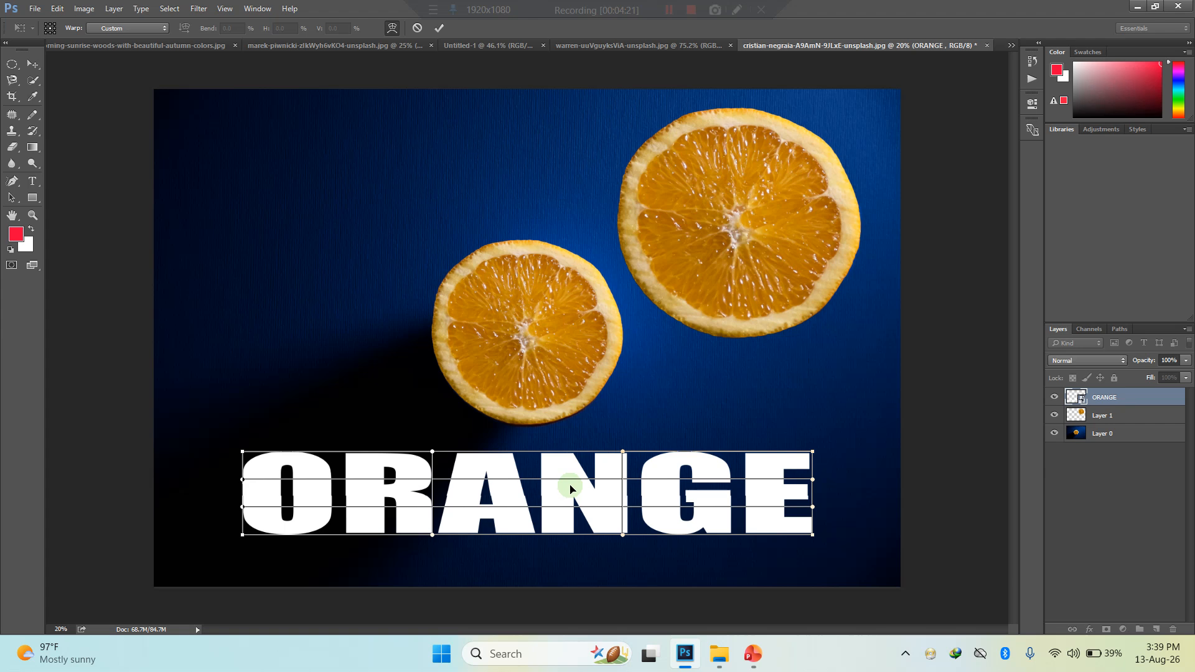
left_click_drag(433, 453, 431, 401)
left_click_drag(622, 535, 622, 589)
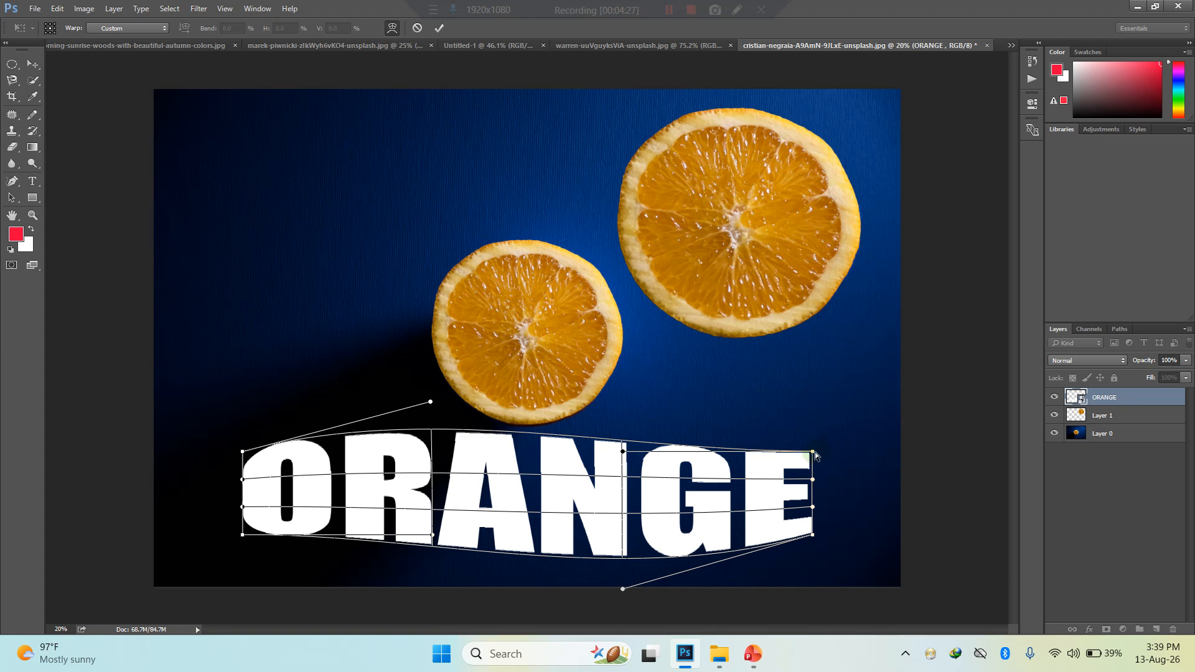
left_click_drag(814, 453, 854, 429)
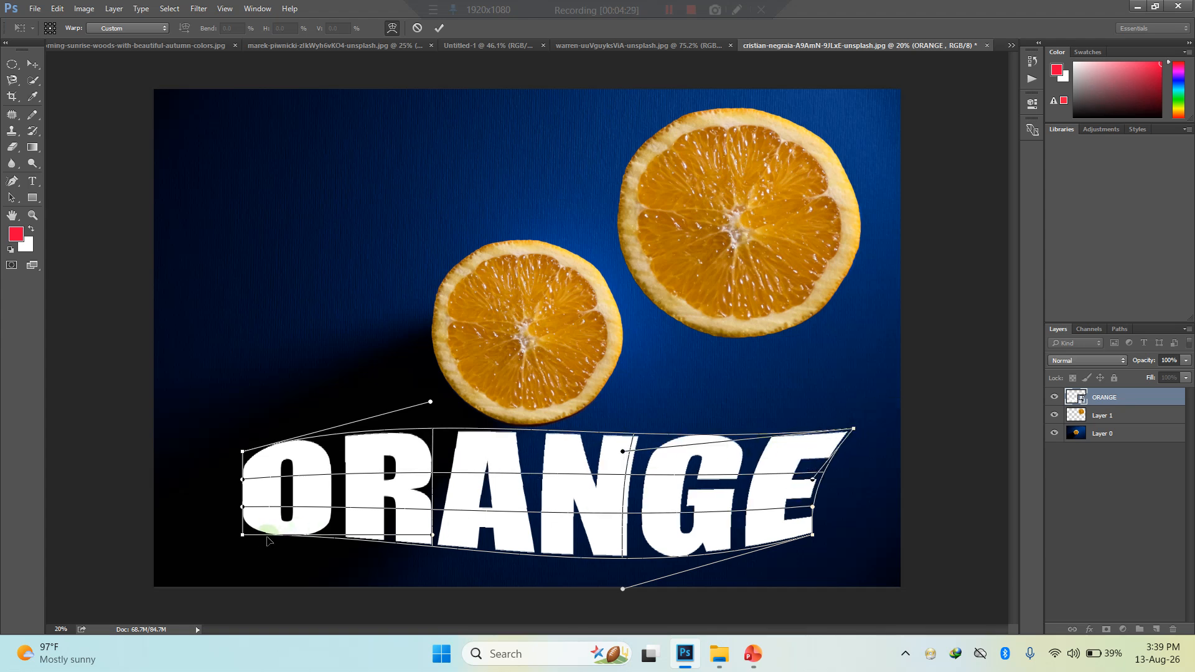
left_click_drag(242, 536, 260, 515)
- Distort the warped ORANGE text by pulling its upper-right corner inward and lowering its upper-left corner slightly, and apply the transform
right_click(439, 513)
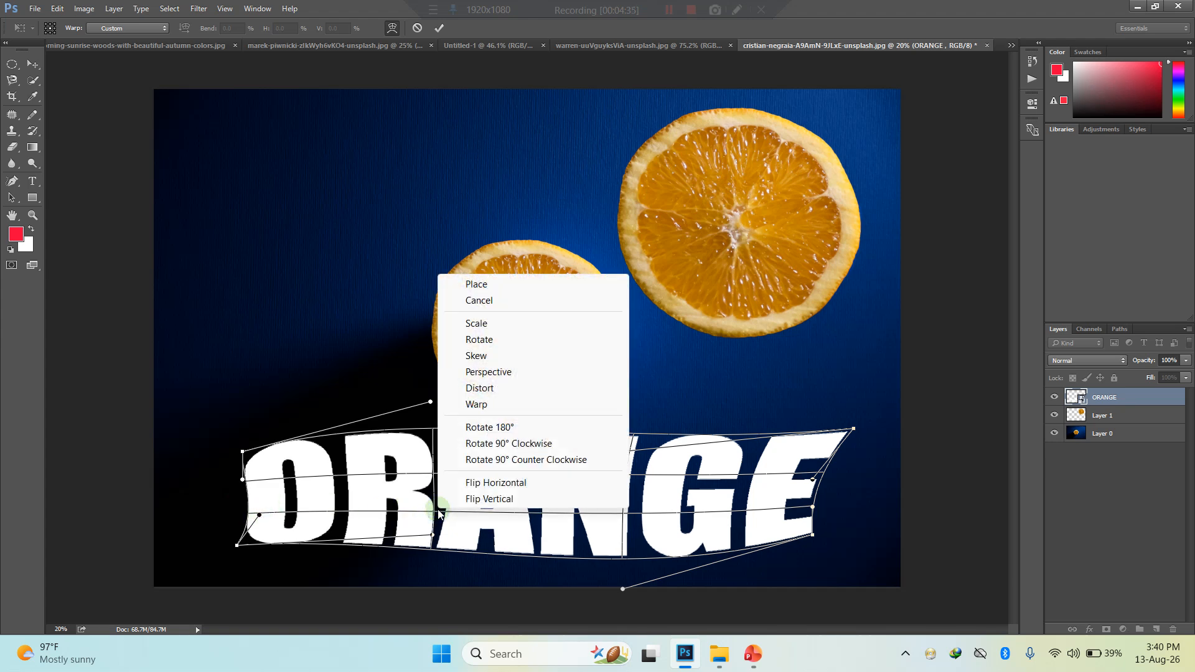
left_click(504, 397)
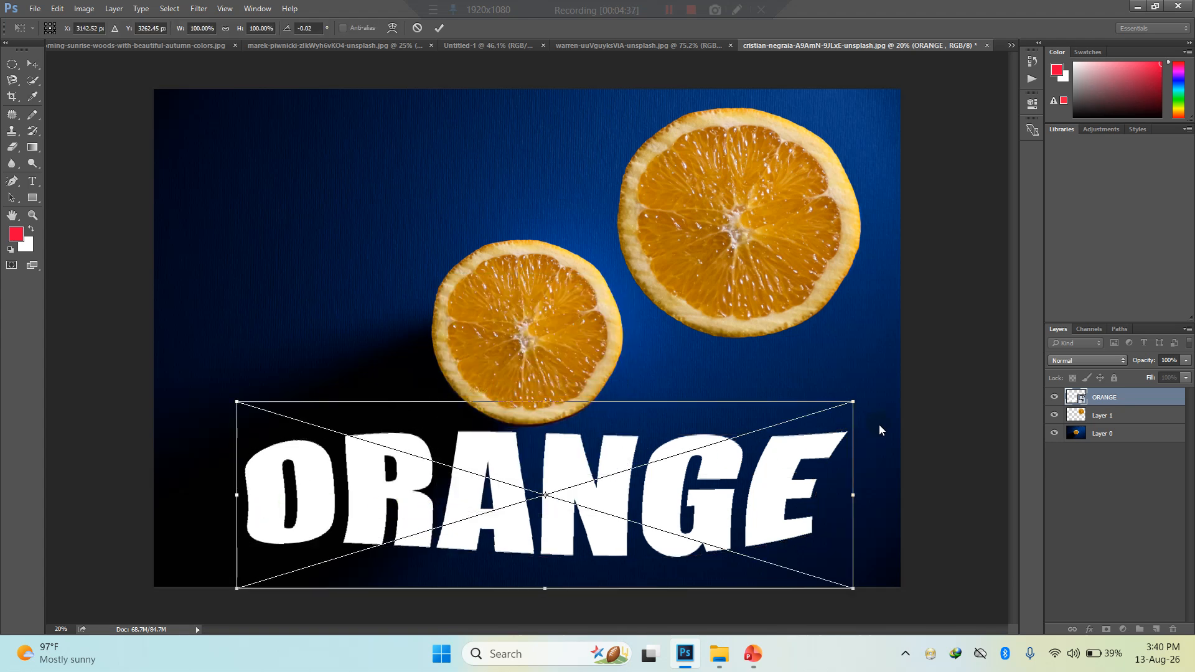
left_click_drag(853, 402, 836, 422)
right_click(836, 422)
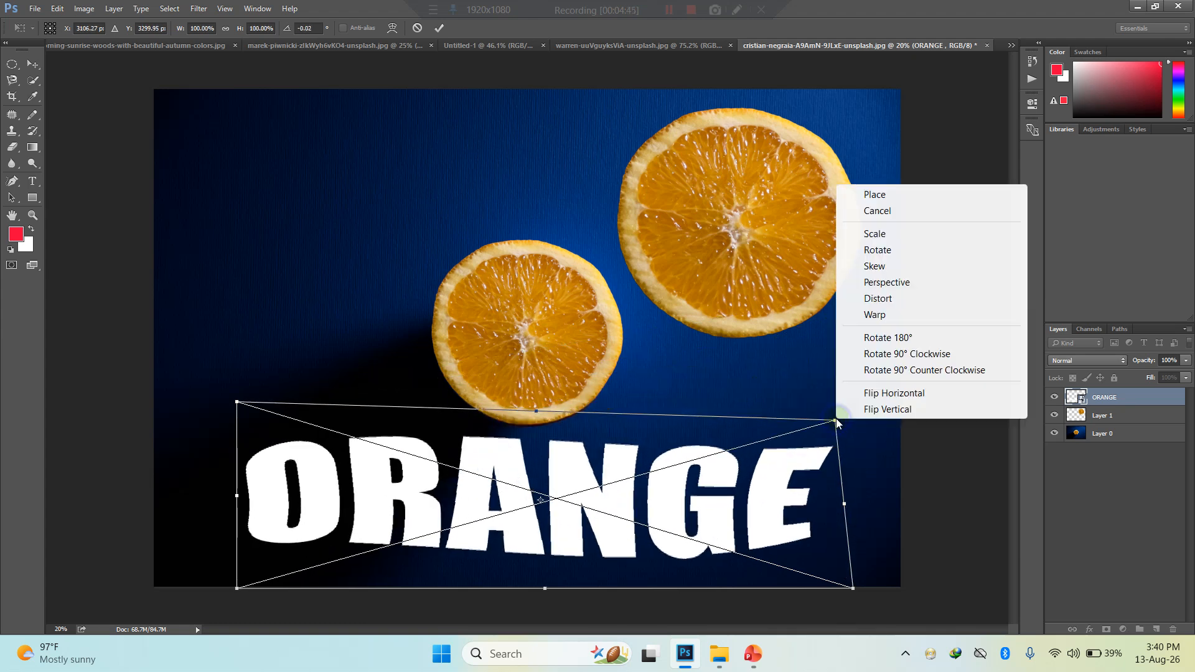
left_click(891, 274)
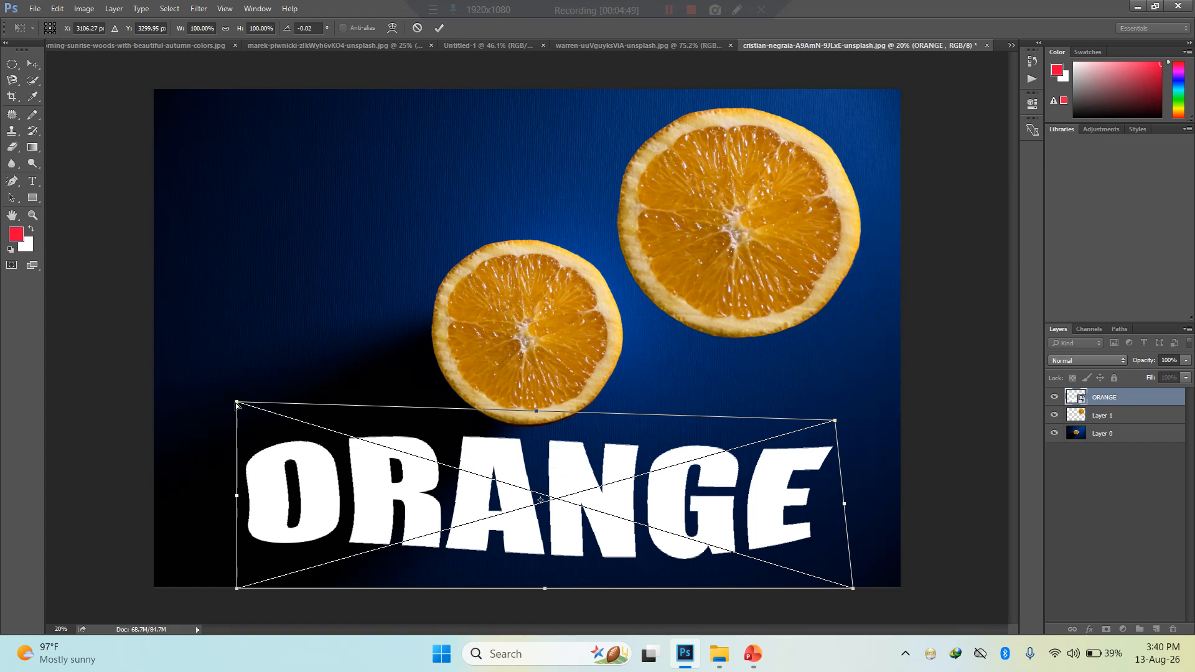
mouse_move(240, 409)
left_mouse_down()
mouse_move(293, 430)
mouse_move(284, 426)
mouse_move(288, 498)
mouse_move(248, 200)
mouse_move(305, 381)
mouse_move(268, 377)
mouse_move(247, 417)
left_mouse_up()
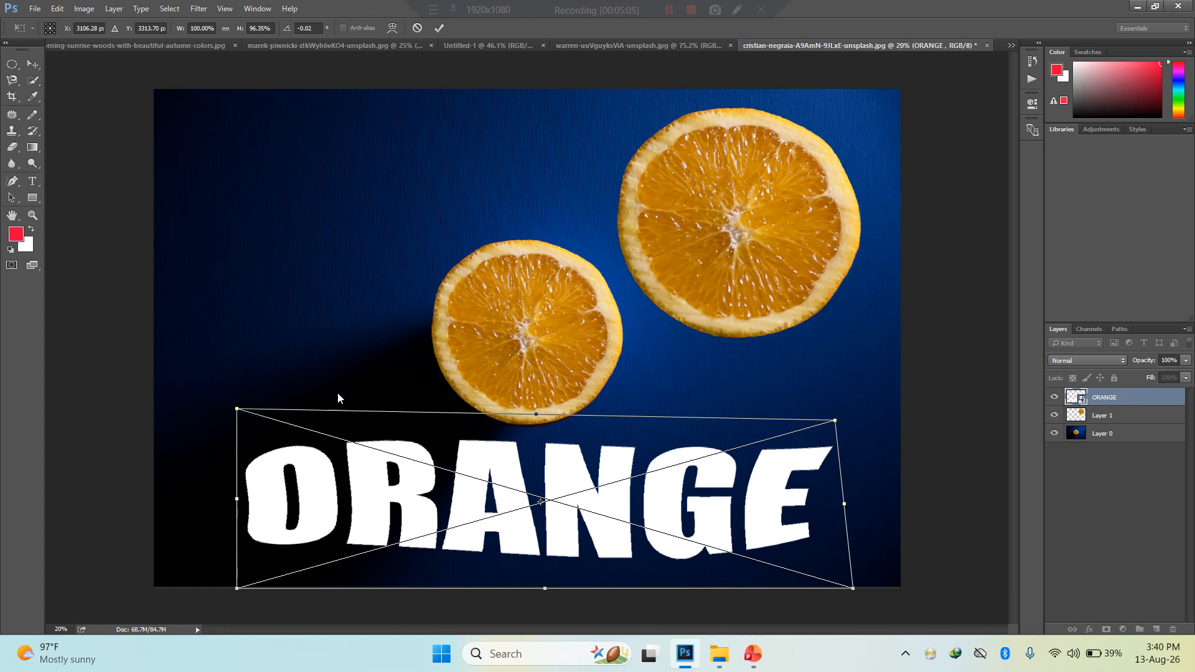
key("Return")
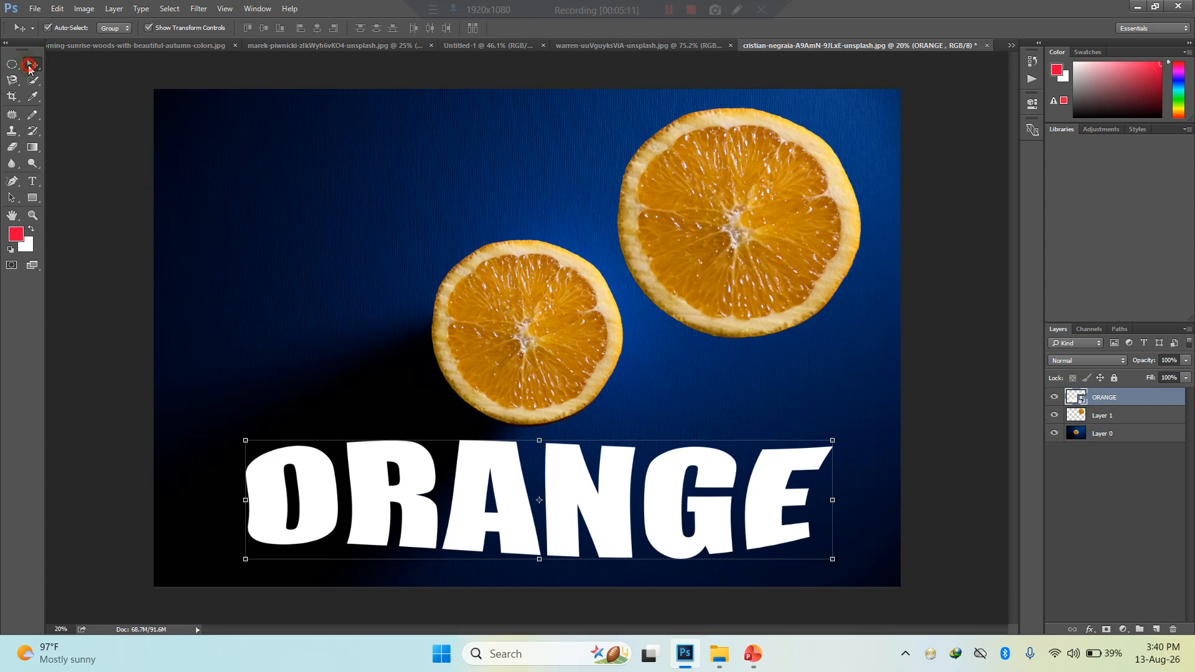
- Move the larger orange slice down over the ORANGE text and back up to the photo's upper-right area
left_click(727, 260)
left_click_drag(745, 238, 727, 502)
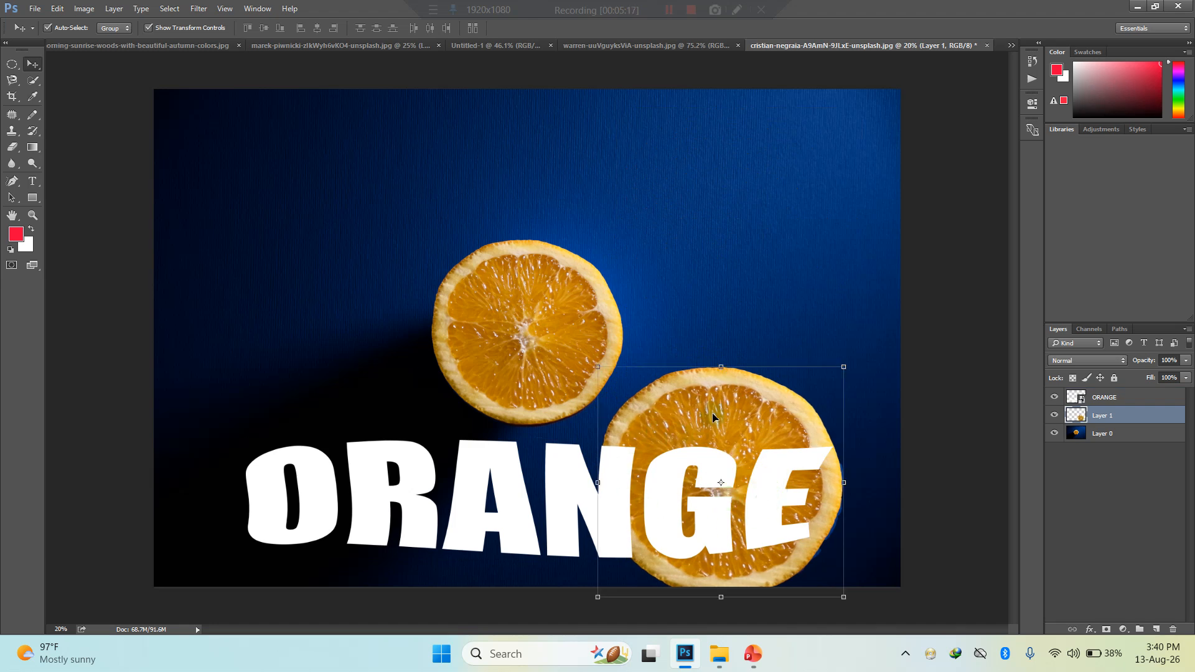
left_click_drag(713, 408, 730, 182)
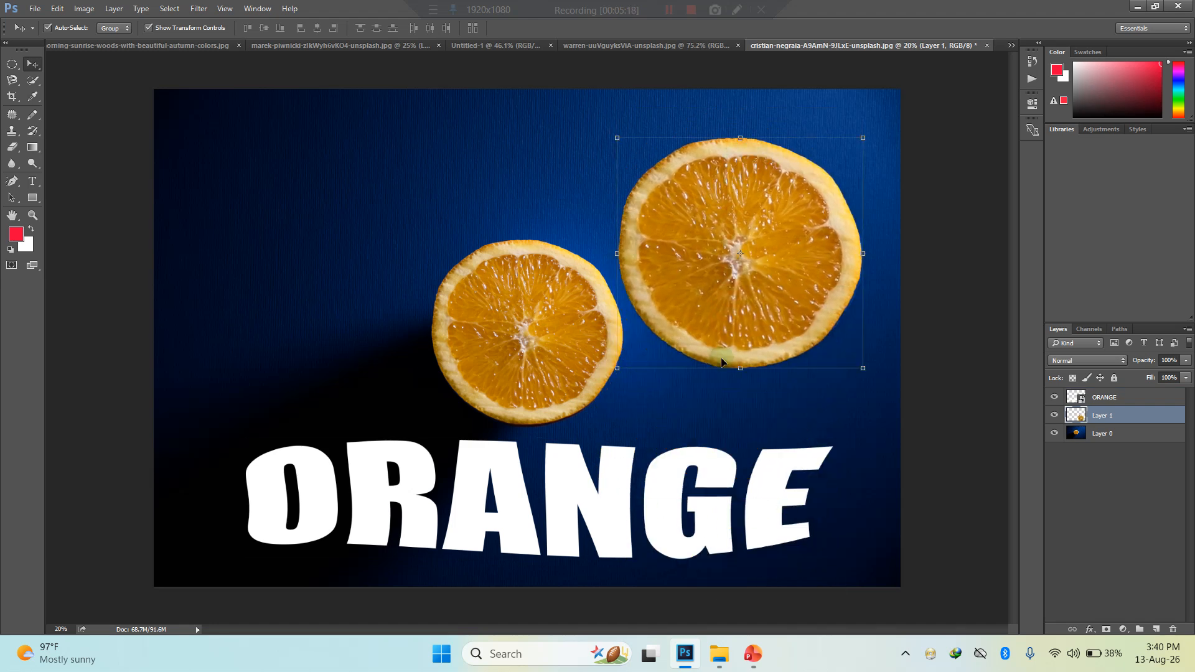
left_click(662, 498)
left_click(710, 251)
- Shift the larger orange slice up and slightly right, closer to the photo's upper-right corner
left_click(169, 9)
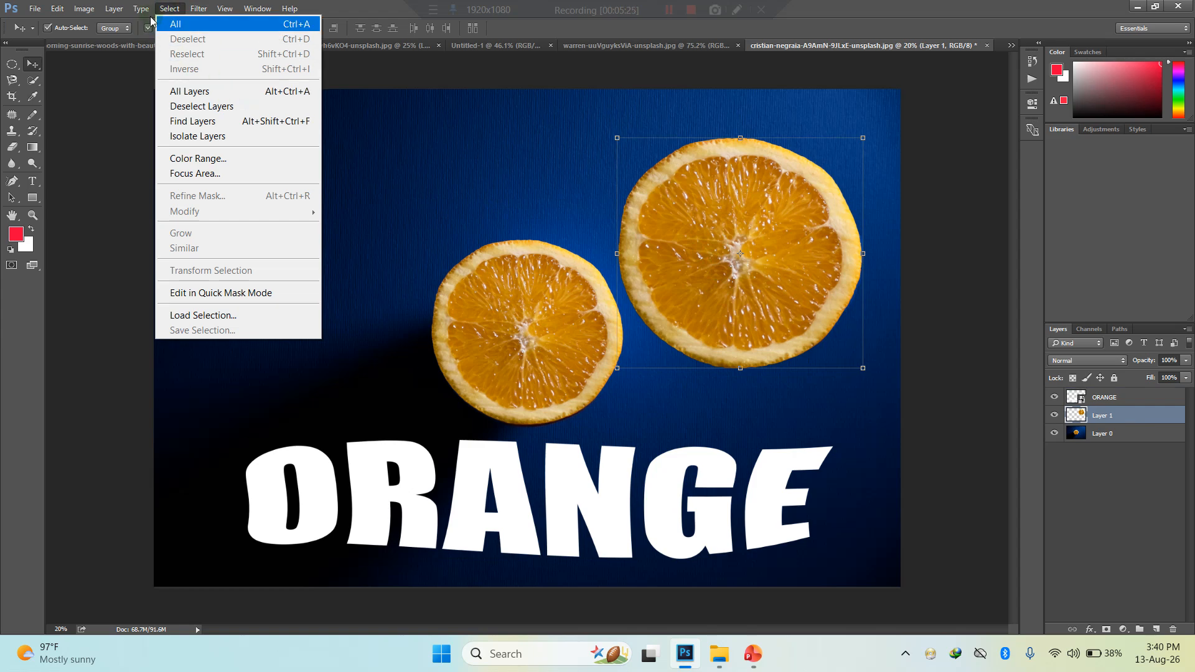
mouse_move(138, 12)
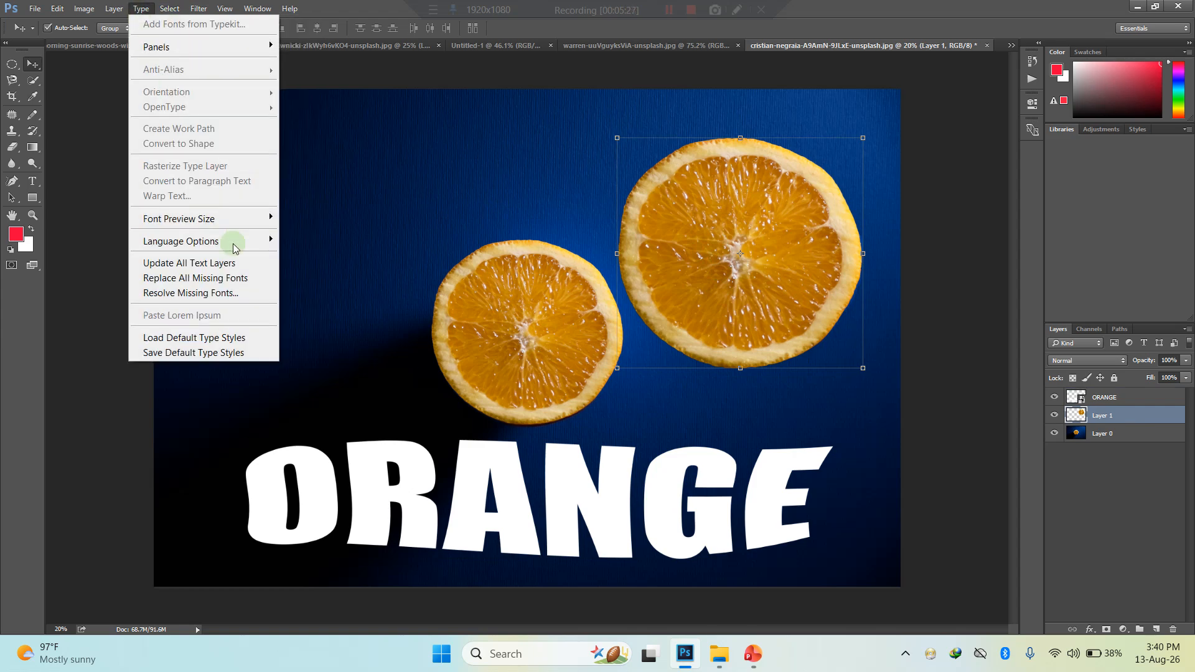
left_click(764, 317)
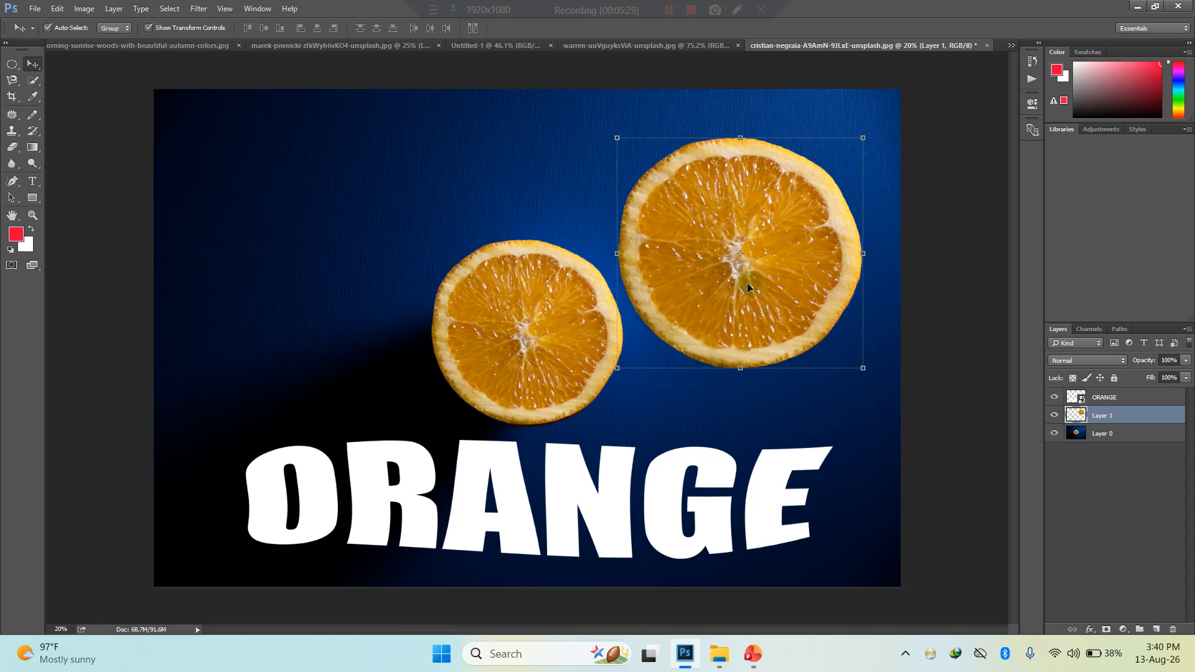
left_click_drag(749, 286, 768, 255)
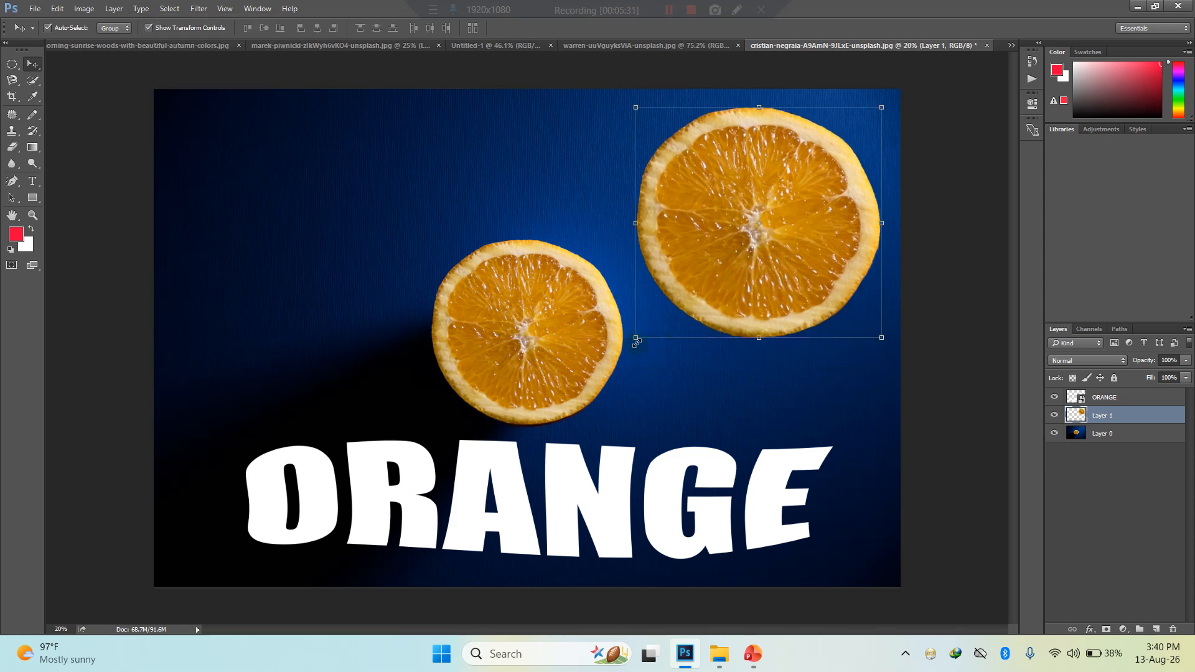
- Apply the Pinch distortion filter at 50% to the larger orange slice
left_click(199, 9)
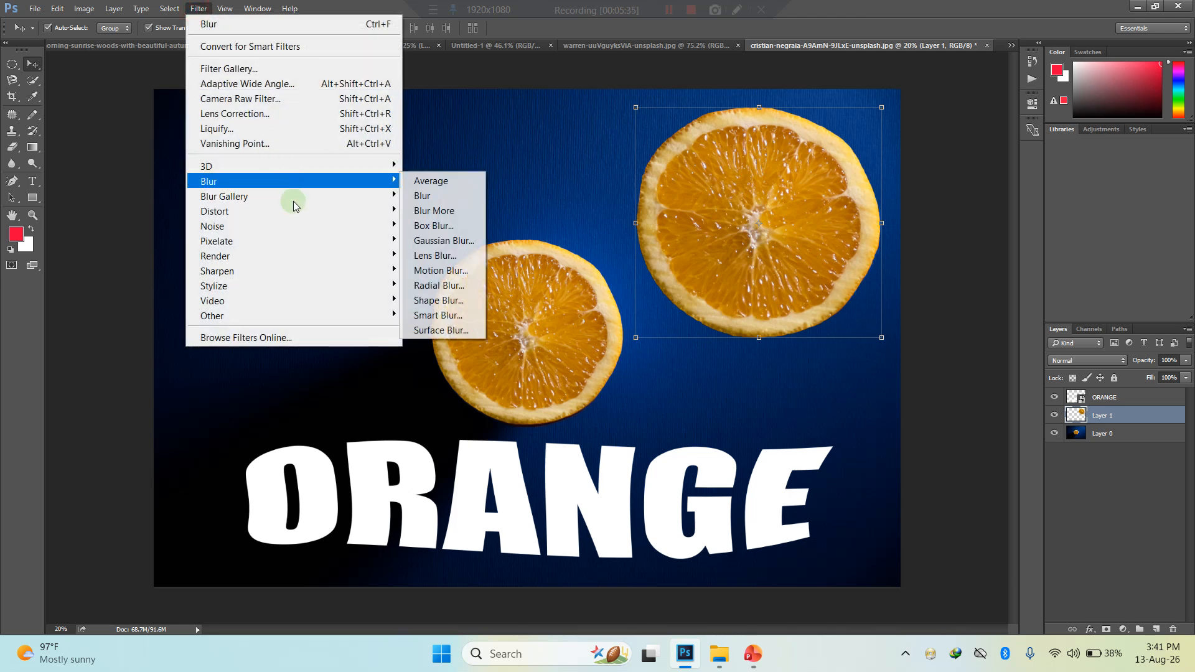
mouse_move(296, 209)
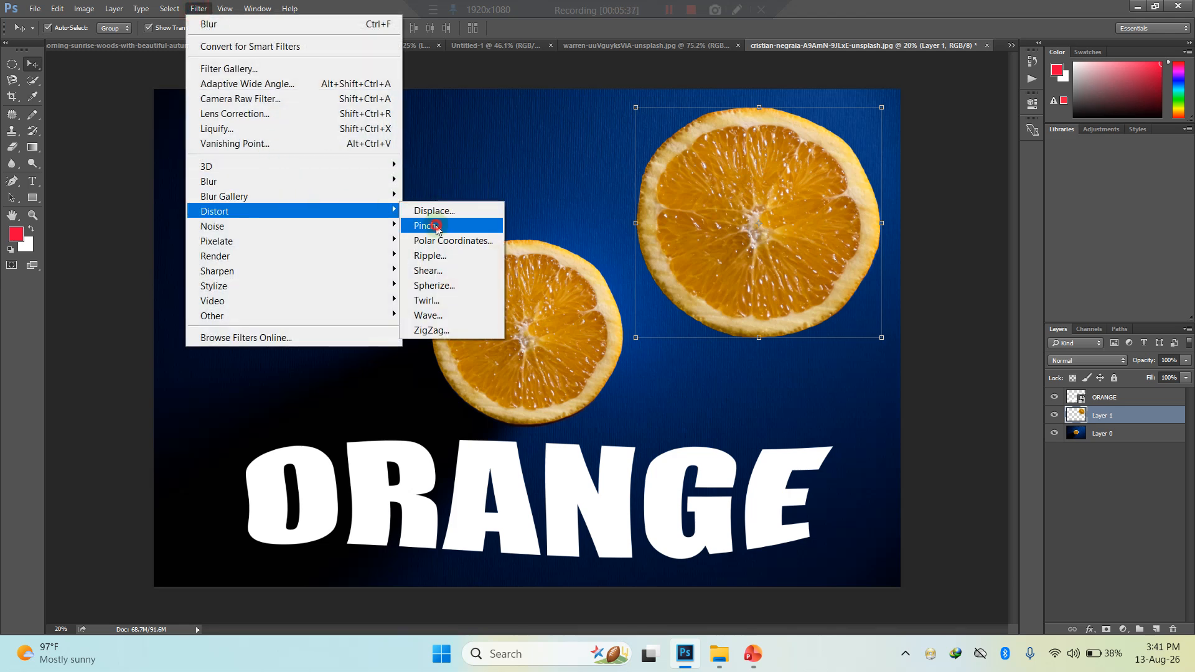
left_click(435, 227)
left_click(87, 661)
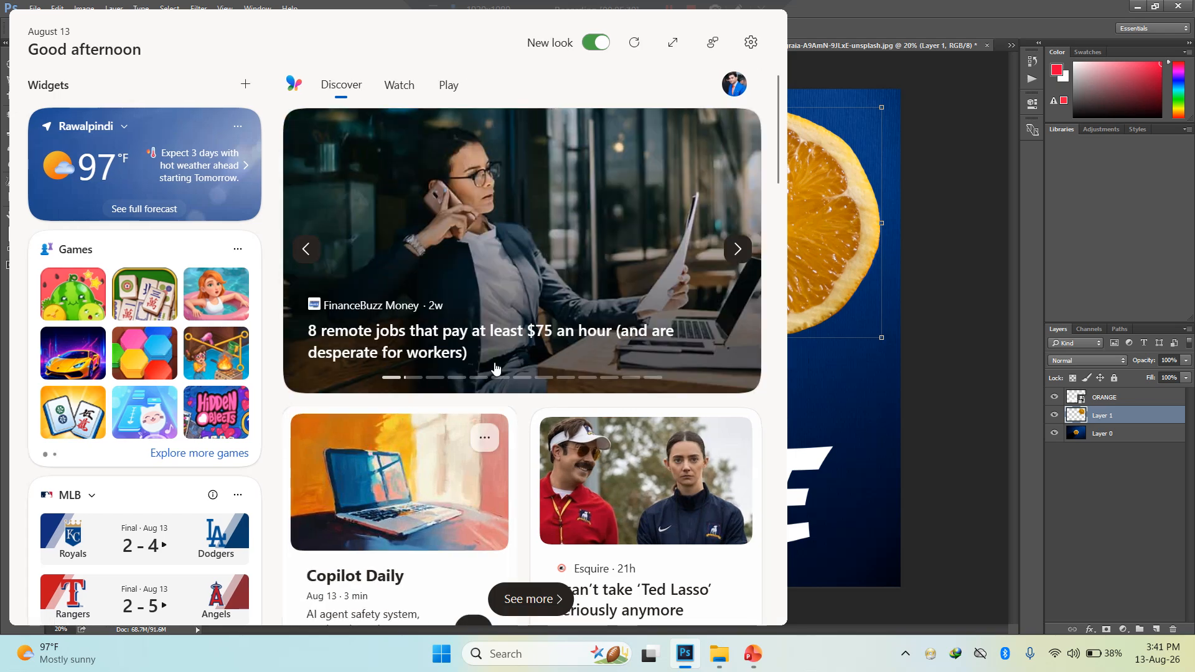
left_click(907, 31)
left_click(548, 256)
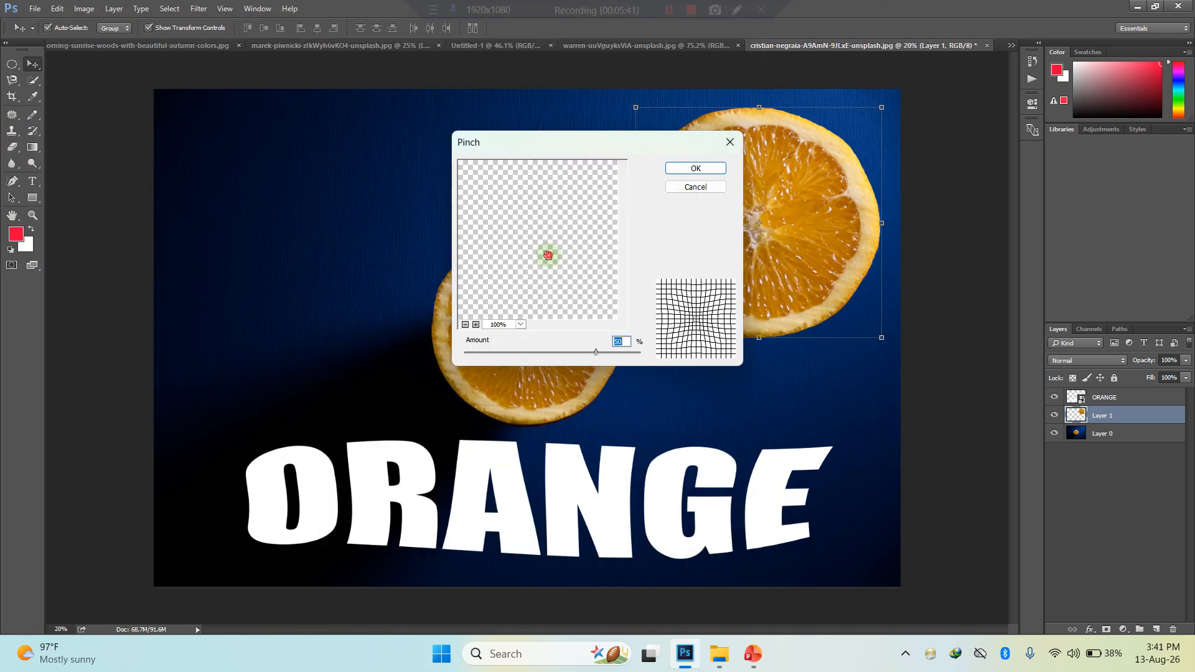
left_click(698, 169)
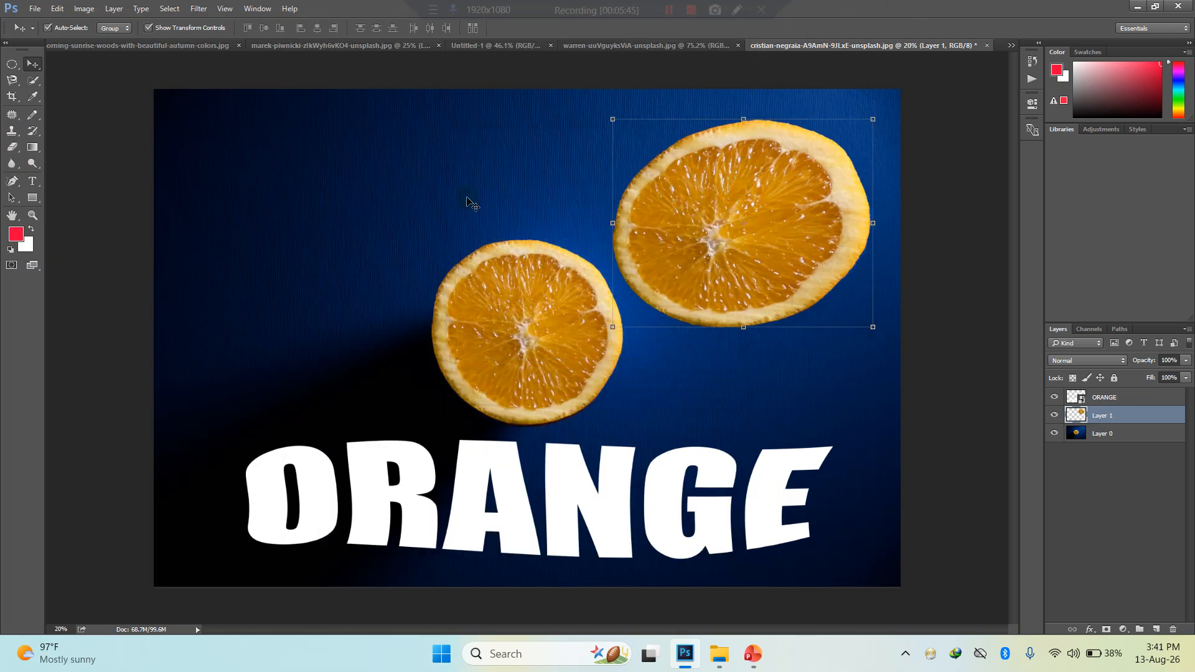
- Apply the Blur More filter to the pinched orange slice
left_click(198, 9)
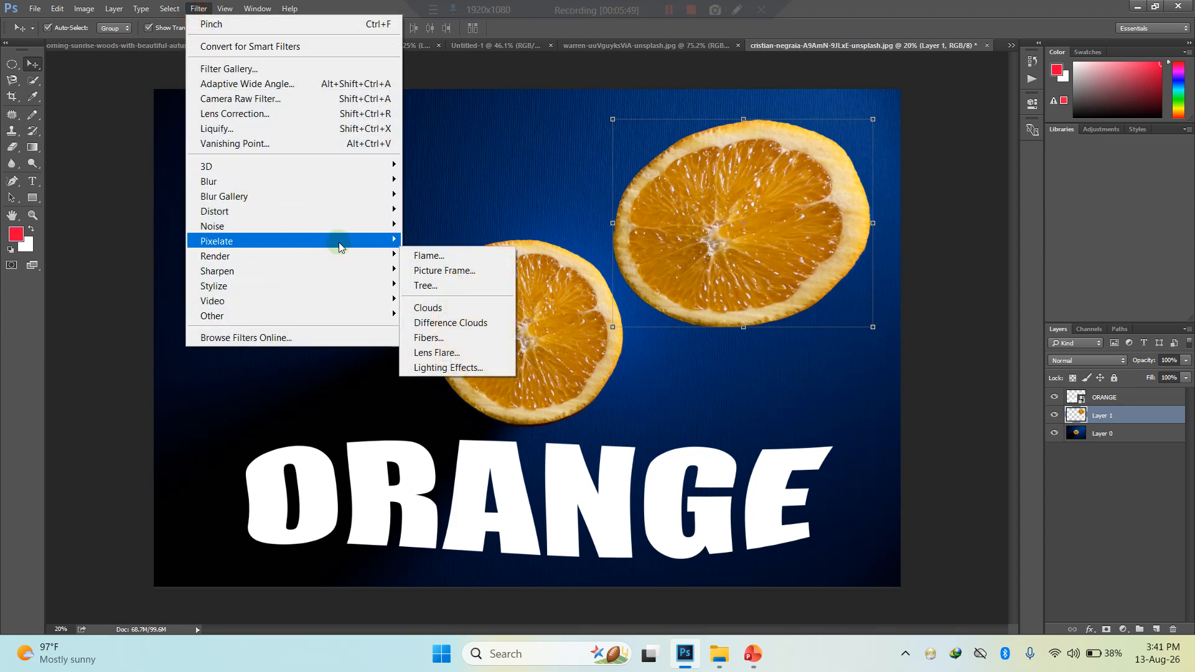
mouse_move(339, 242)
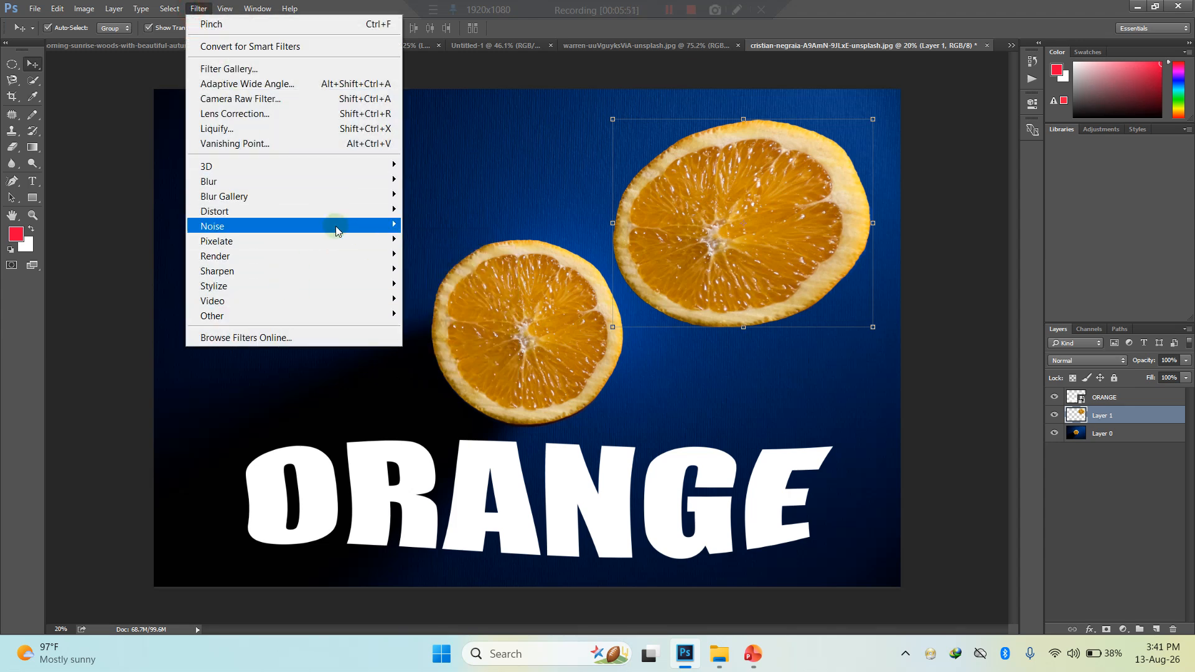
mouse_move(340, 278)
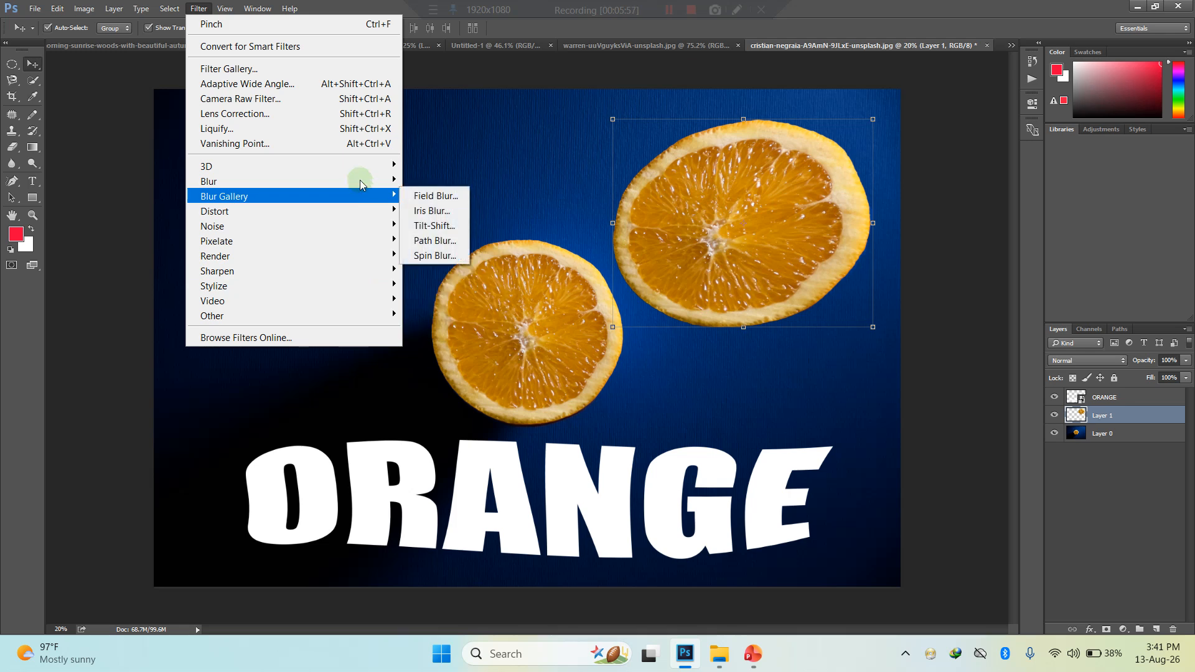
mouse_move(363, 190)
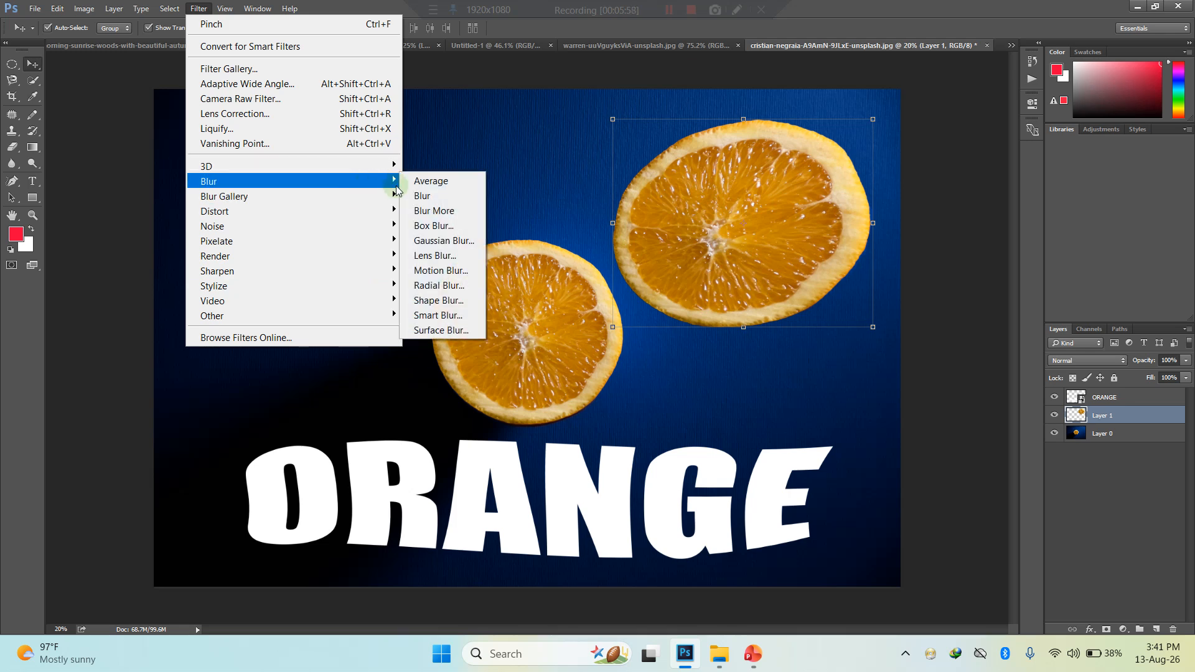
left_click(435, 212)
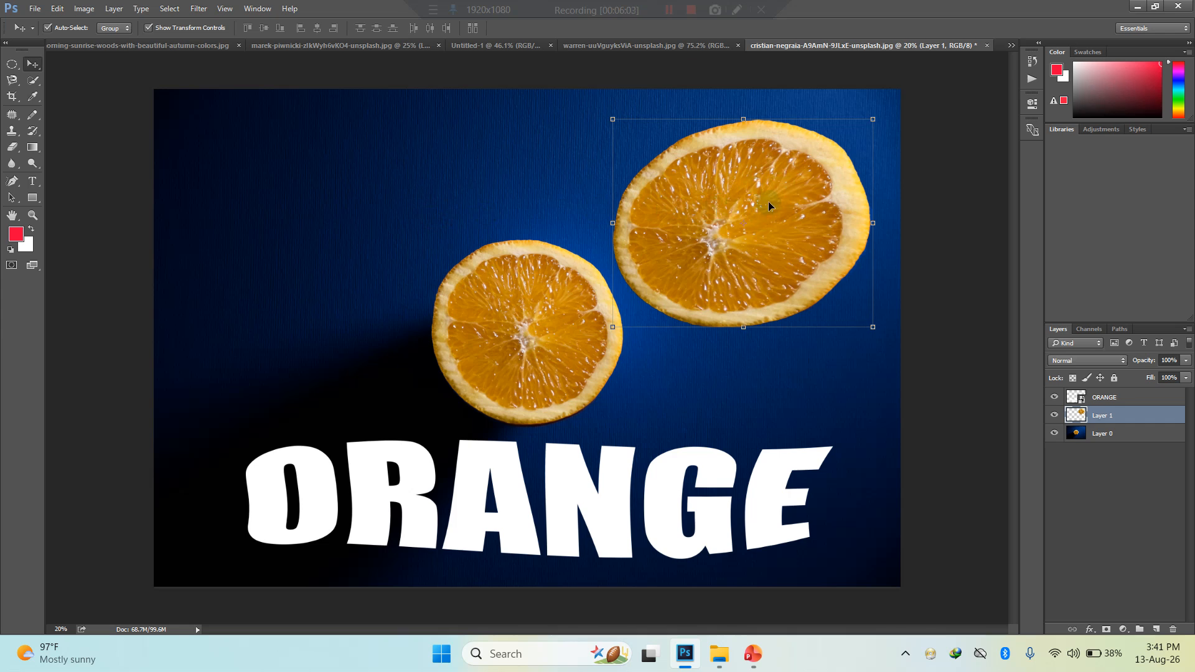
- Nudge the pinched slice slightly up and right, and scale it to 97.14% width and 99.70% height from its lower-left corner
mouse_move(768, 202)
left_mouse_down()
mouse_move(793, 184)
mouse_move(775, 197)
left_mouse_up()
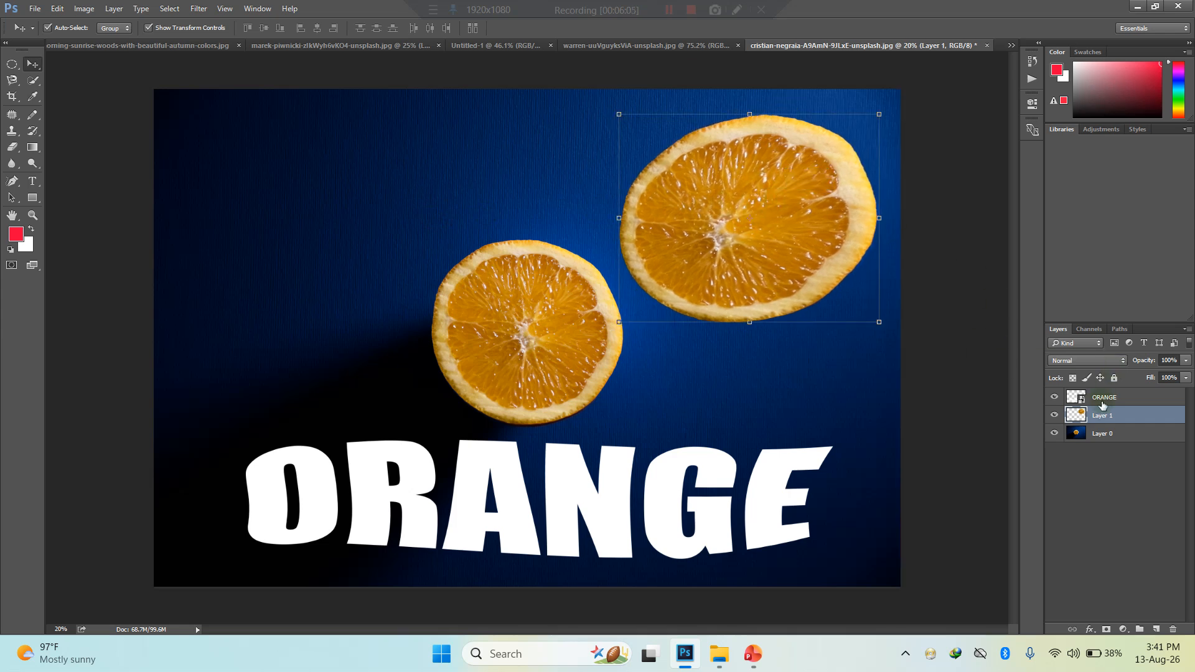
left_click(844, 200)
mouse_move(619, 323)
left_mouse_down()
mouse_move(457, 434)
mouse_move(626, 322)
left_mouse_up()
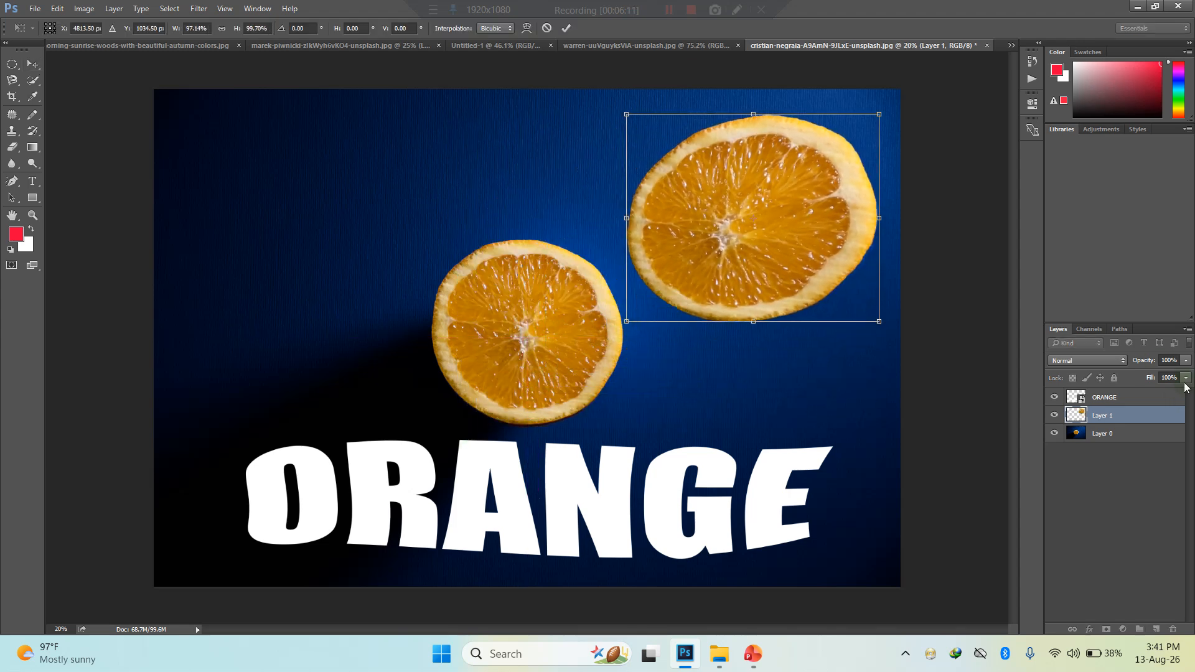
- Set the pinched slice layer's fill to 44%, apply the pending transform and deselect the layer
left_click(1185, 377)
left_click_drag(1162, 397, 1149, 402)
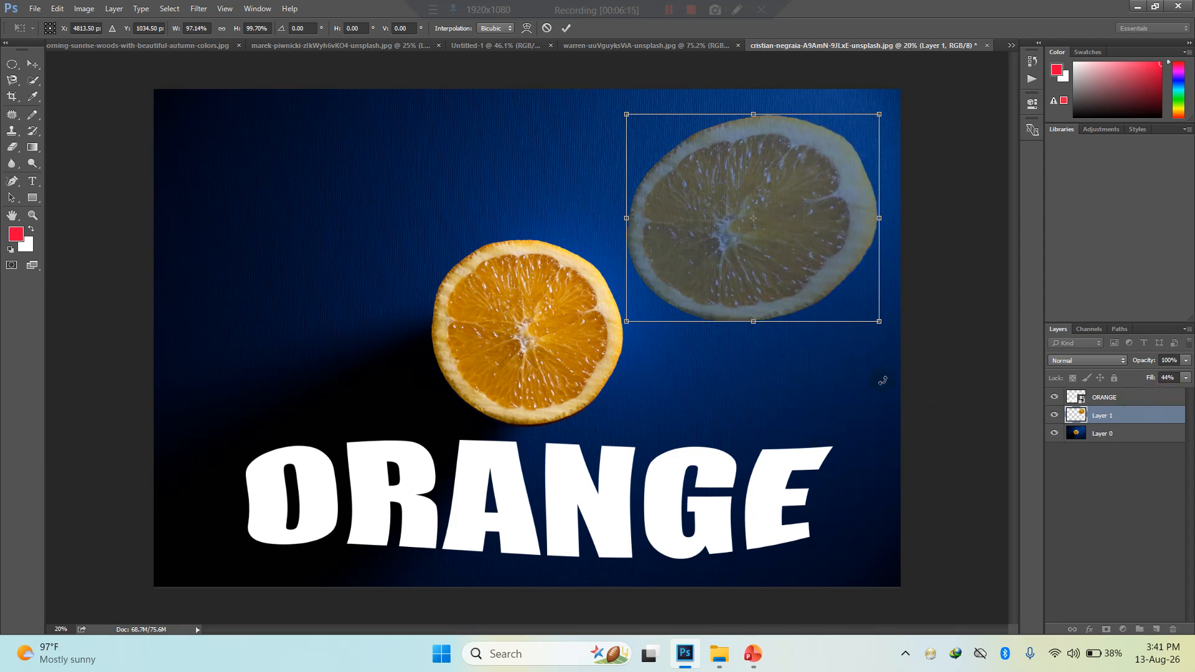
key("Return")
left_click(920, 381)
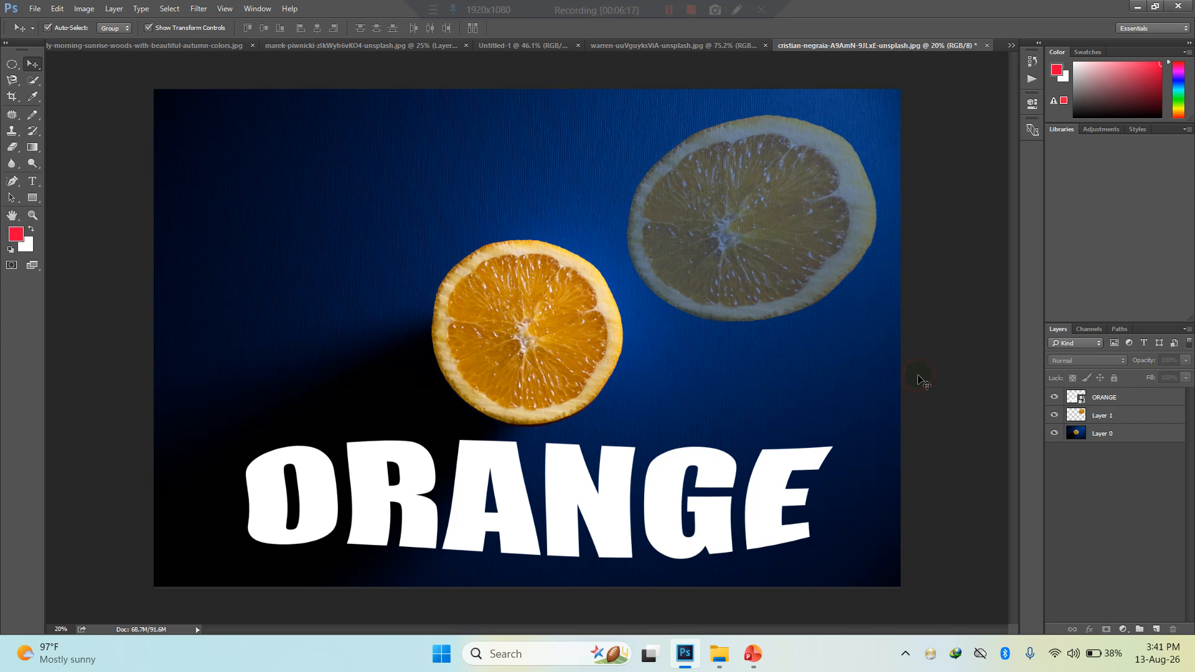